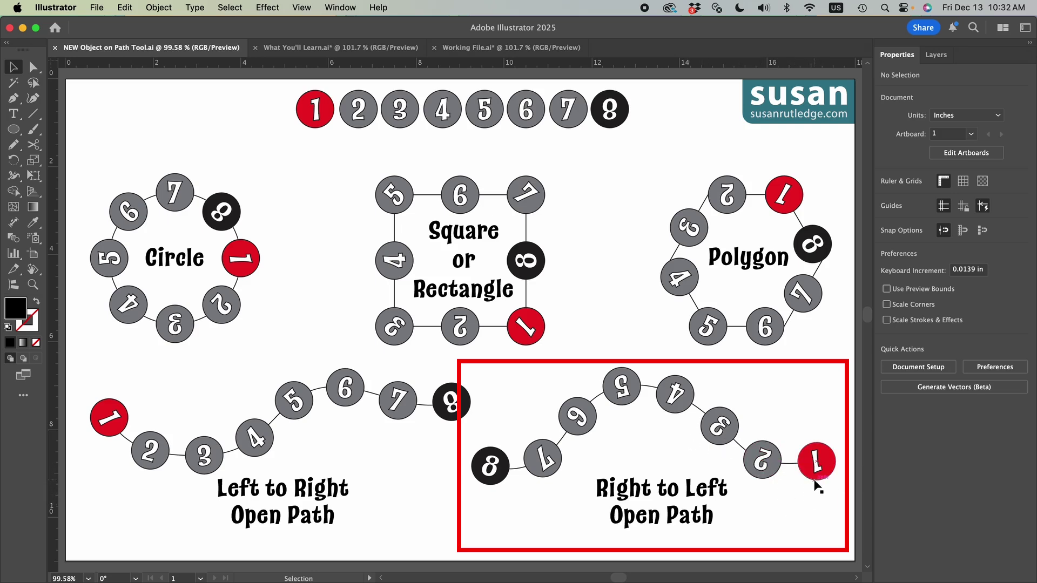
- Make a small drag near the lower right of the current canvas
left_click_drag(821, 481, 820, 470)
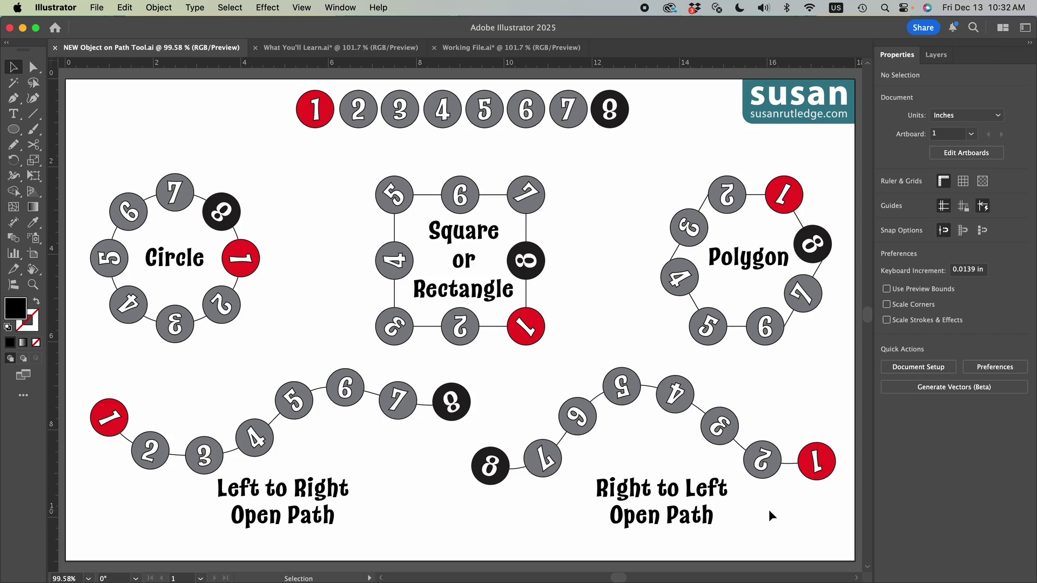
- In Working File.ai, distribute both circle rows around the large circle with Objects on Path
left_click(471, 47)
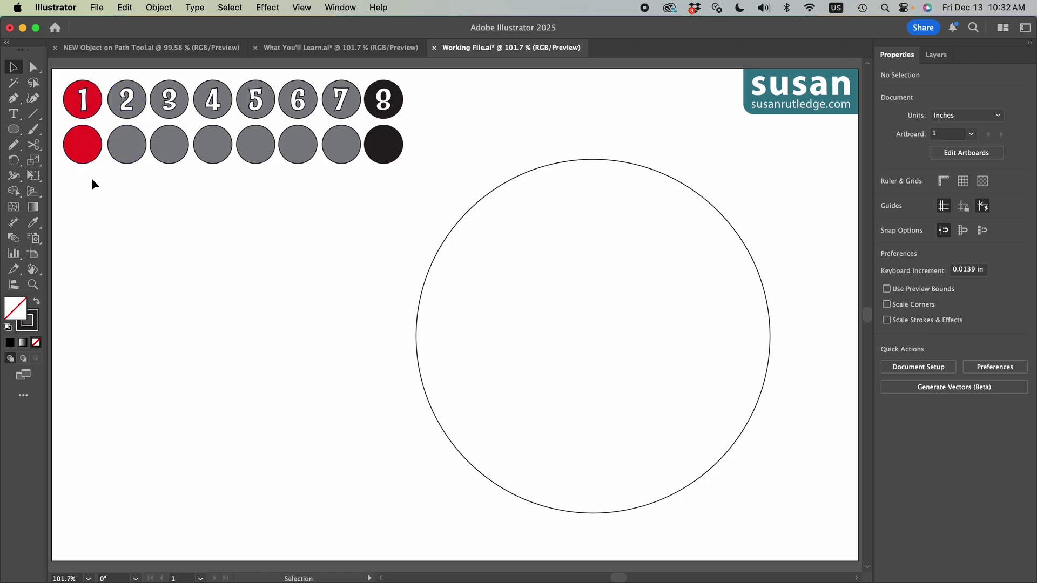
left_click_drag(60, 82, 383, 358)
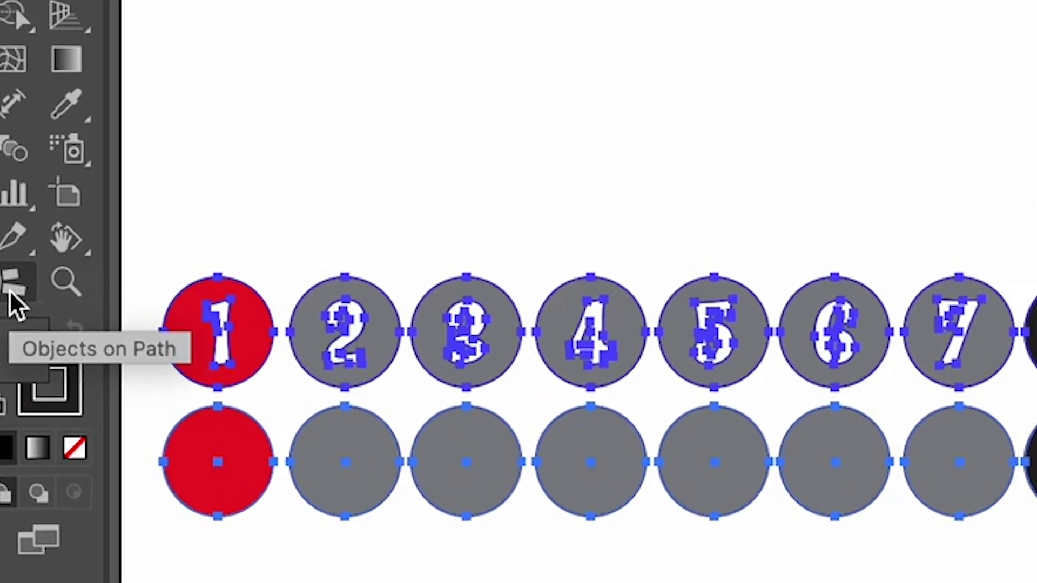
left_click(9, 292)
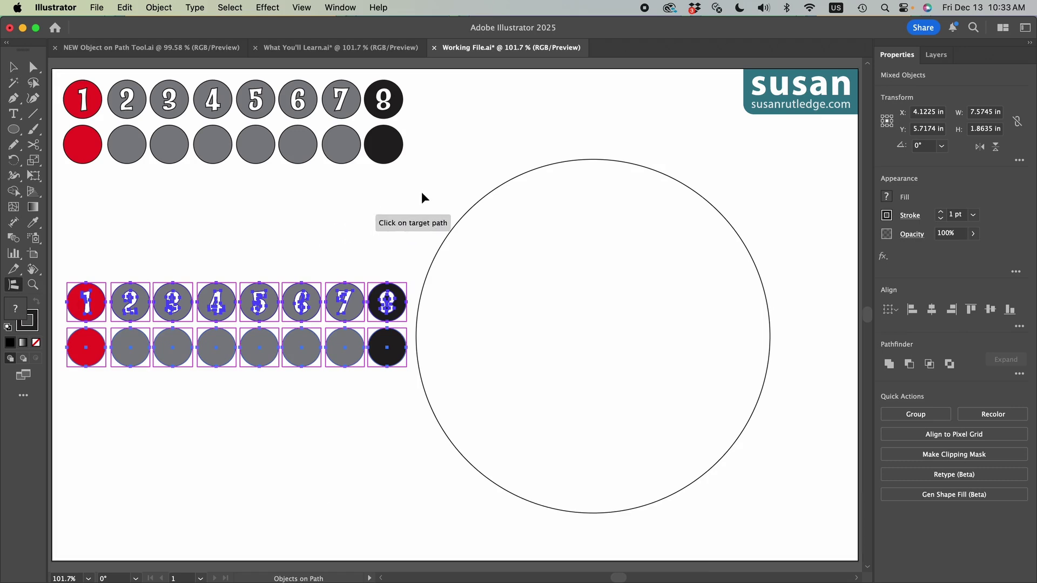
left_click(610, 161)
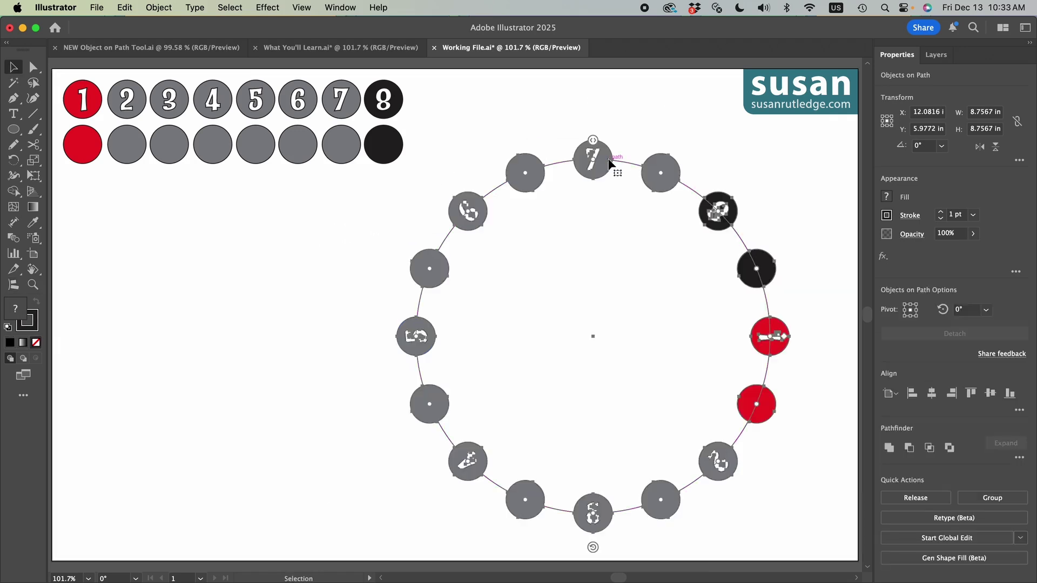
left_click(809, 332)
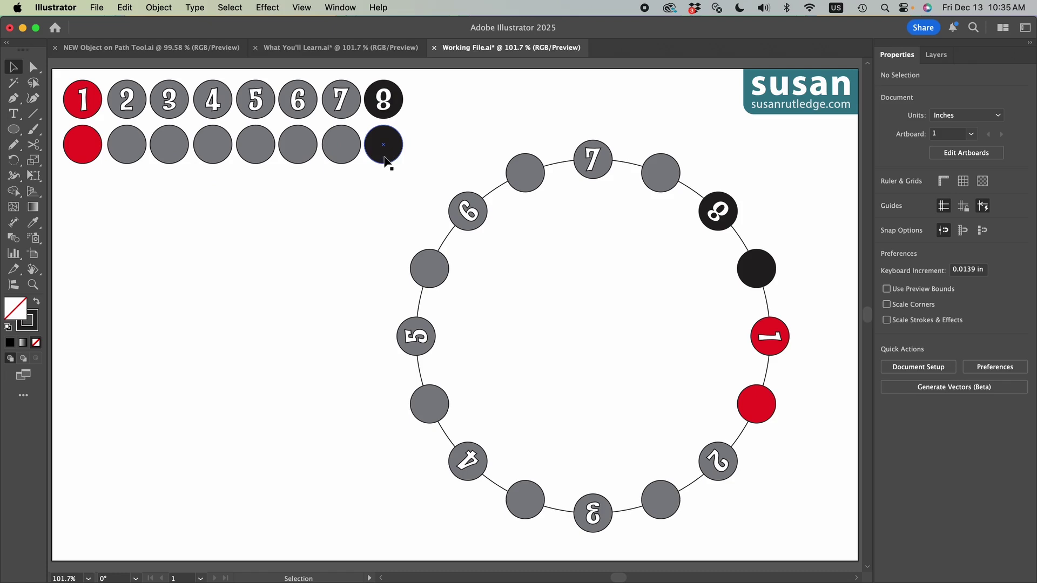
- Delete the sixteen-circle ring and make the Random layer visible in the Layers panel
left_click(526, 179)
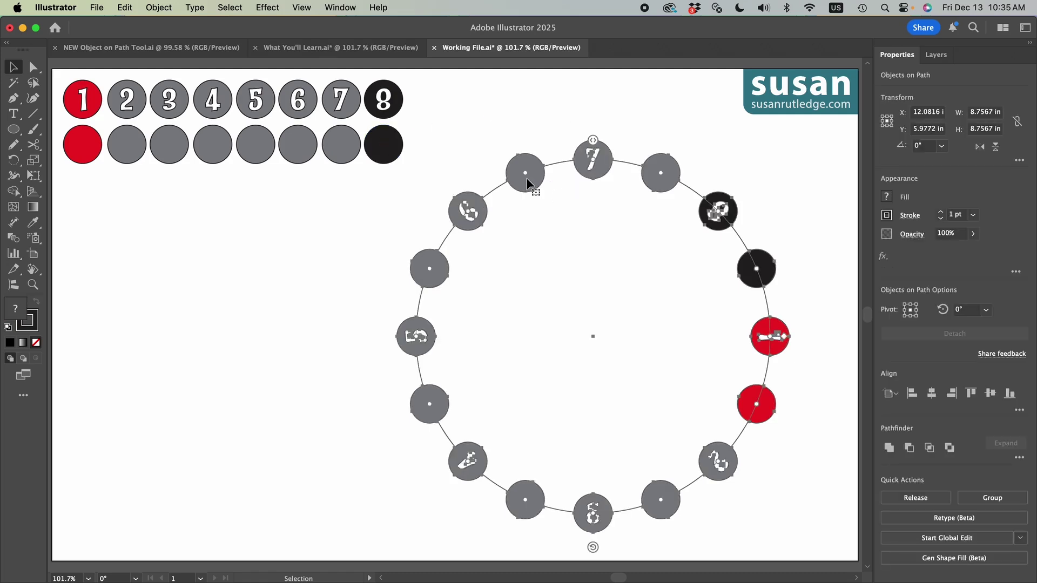
key("Delete")
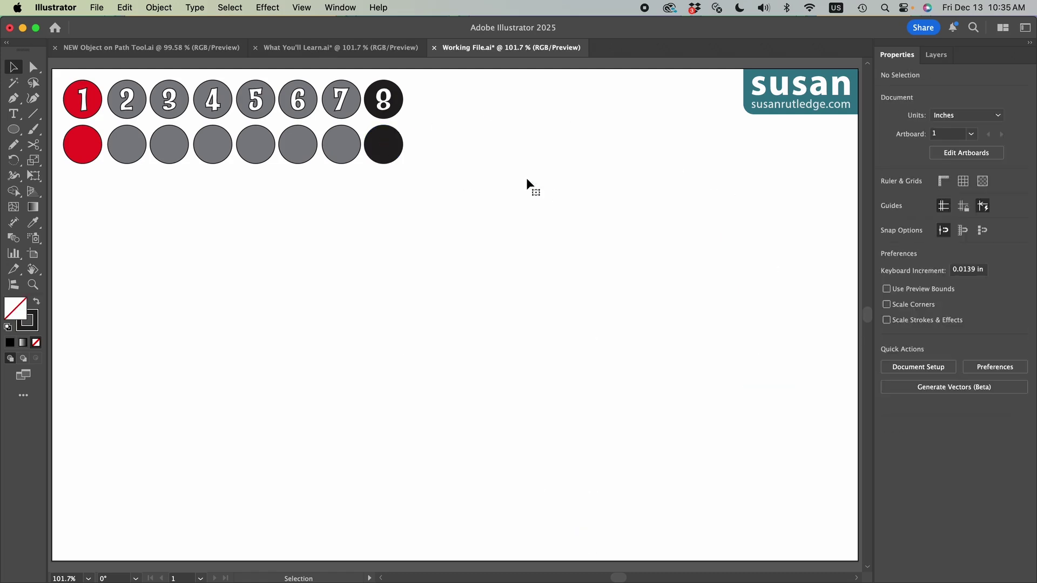
left_click(931, 55)
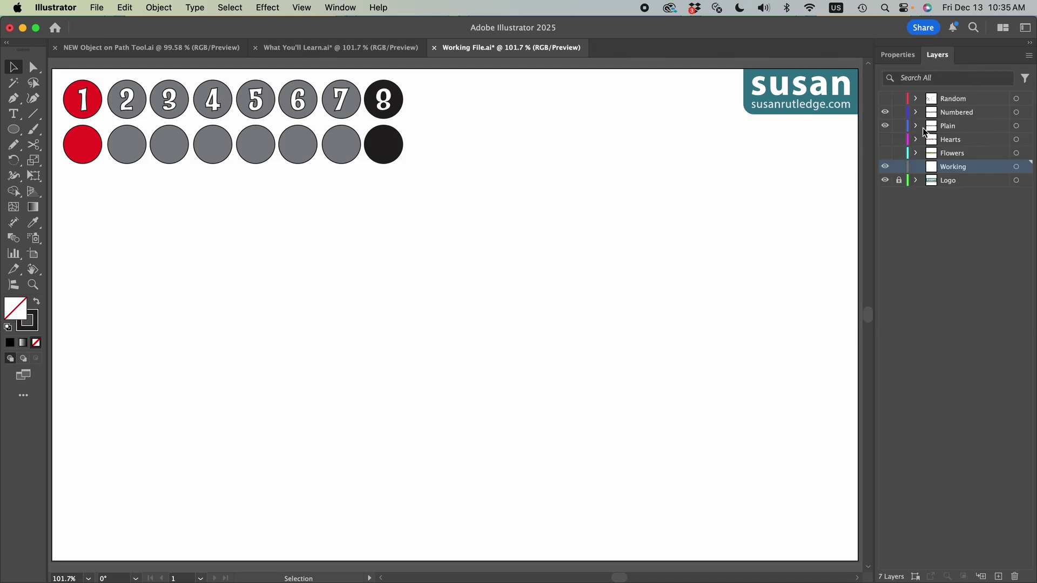
left_click(884, 98)
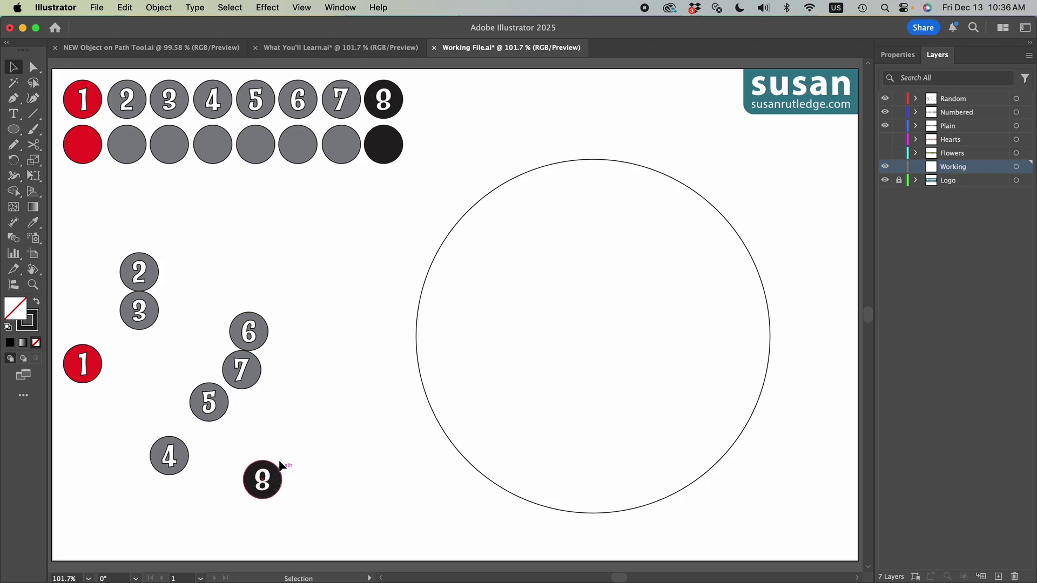
- Place the eight scattered numbered circles evenly around the large circle with Objects on Path
left_click_drag(62, 208, 610, 502)
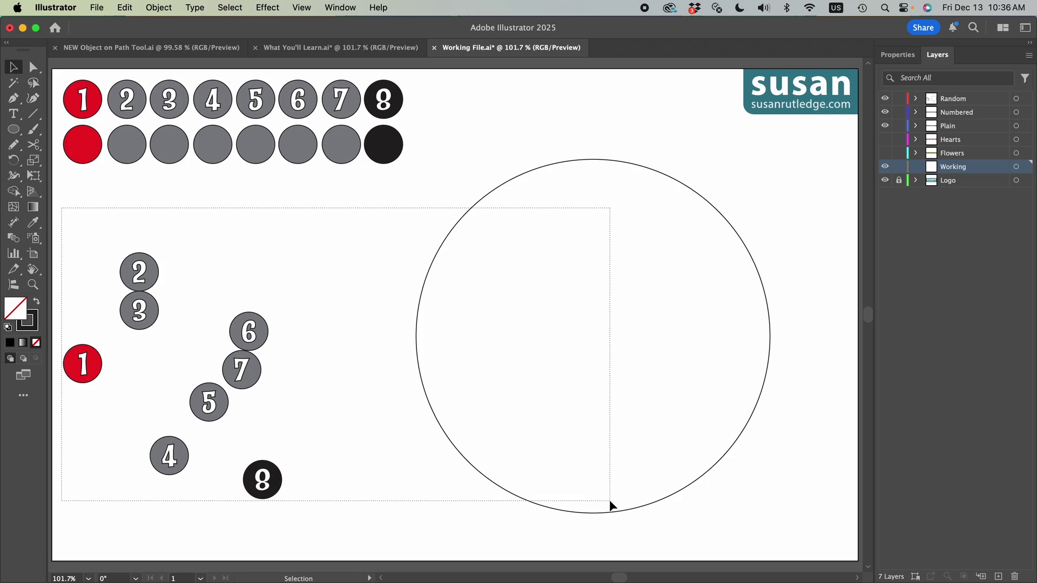
left_click_drag(609, 500, 609, 500)
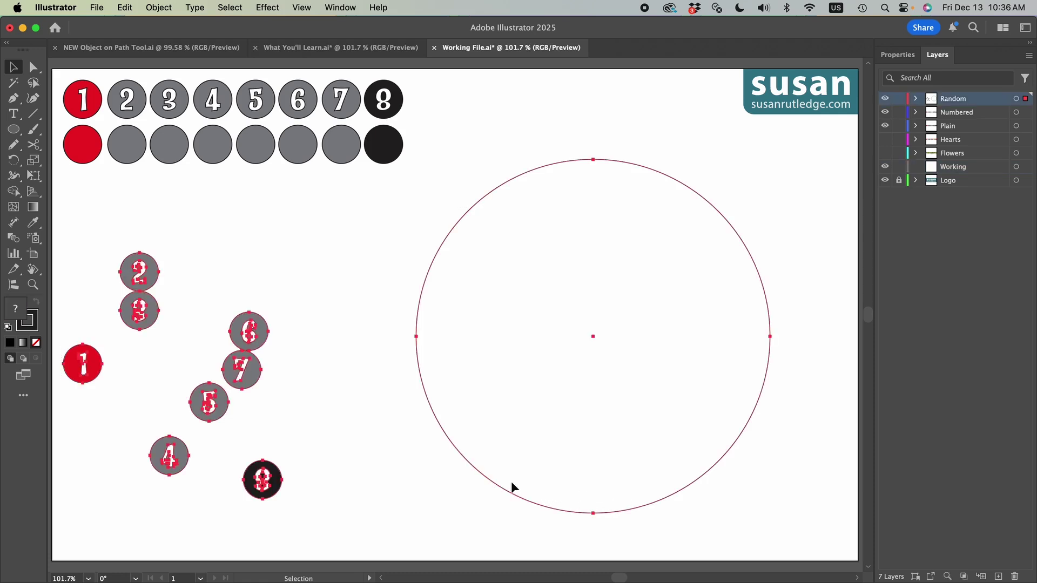
left_click(12, 290)
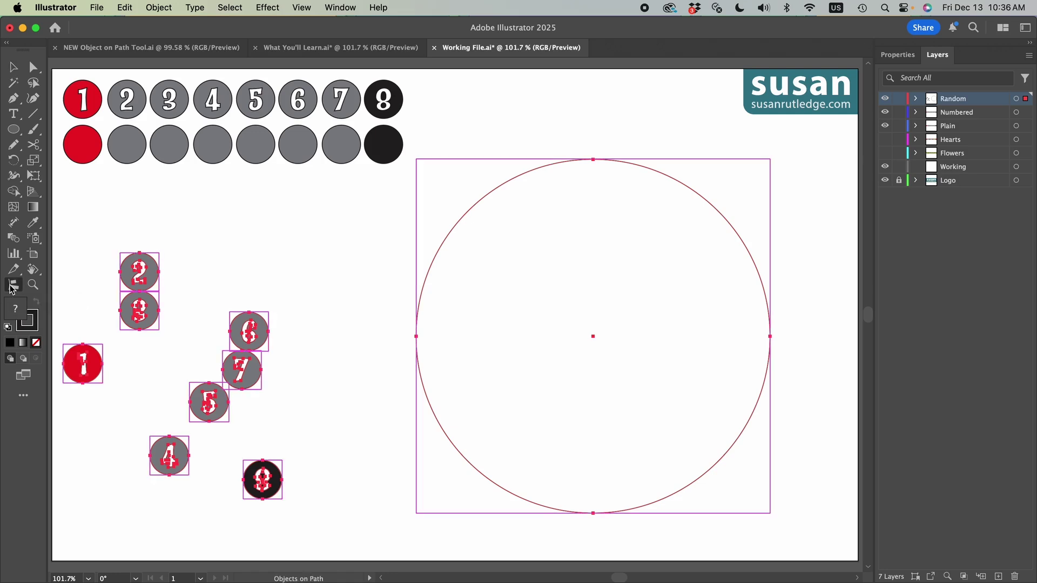
left_click(519, 178)
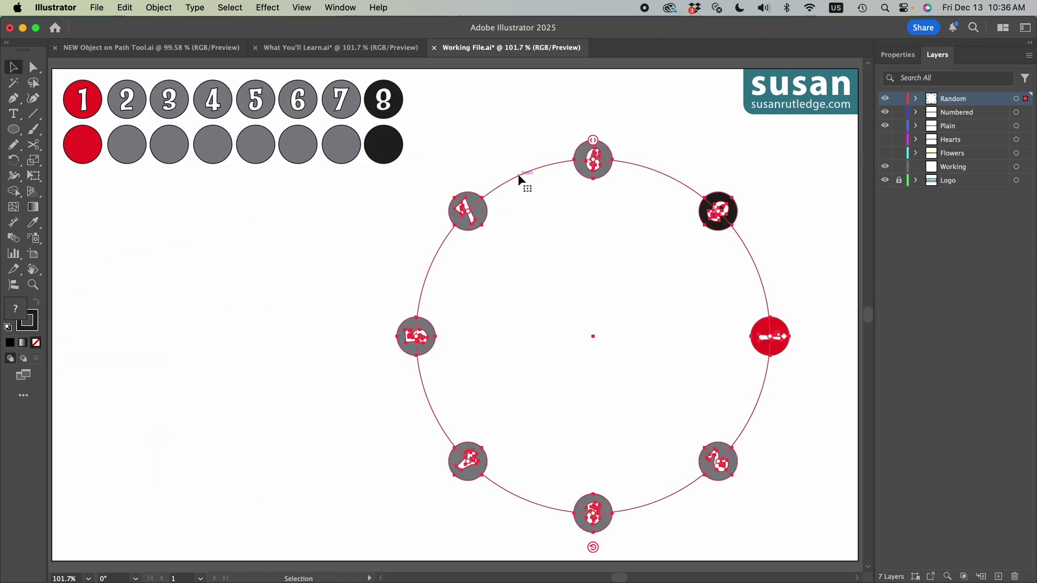
left_click(767, 464)
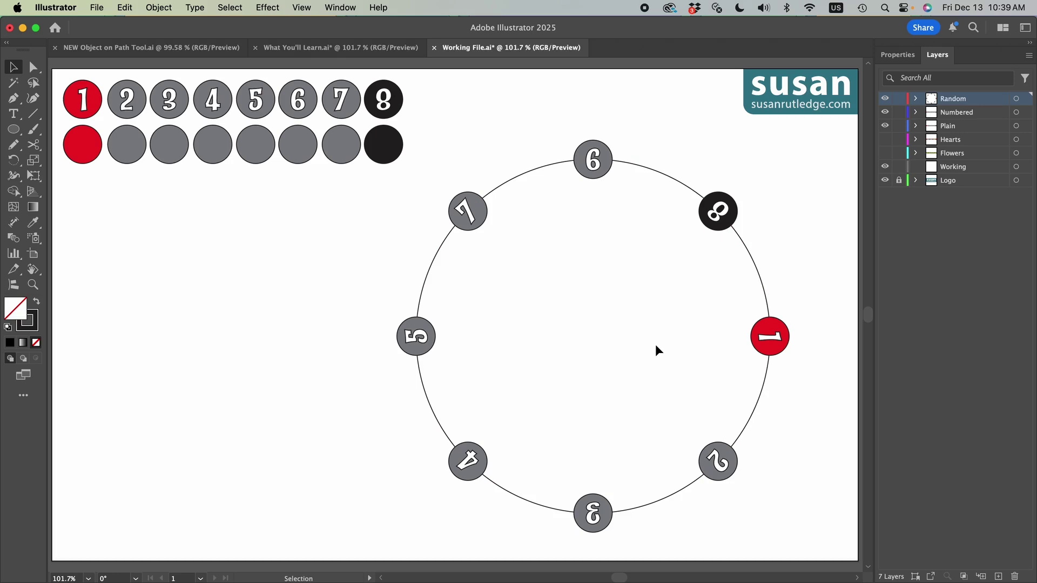
- Return to the Properties panel and select the numbered-circle ring on its path
left_click(901, 55)
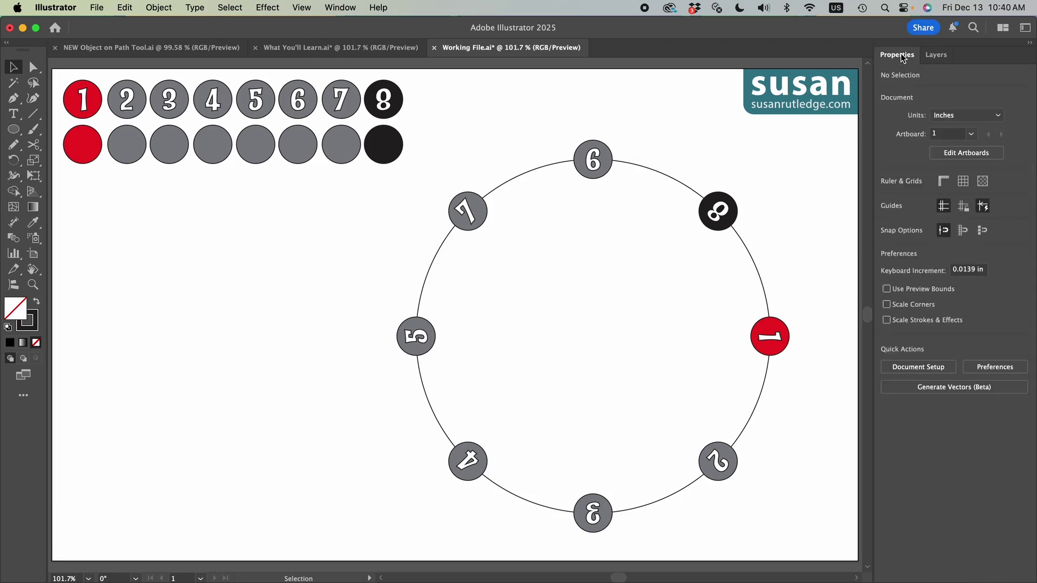
left_click(665, 177)
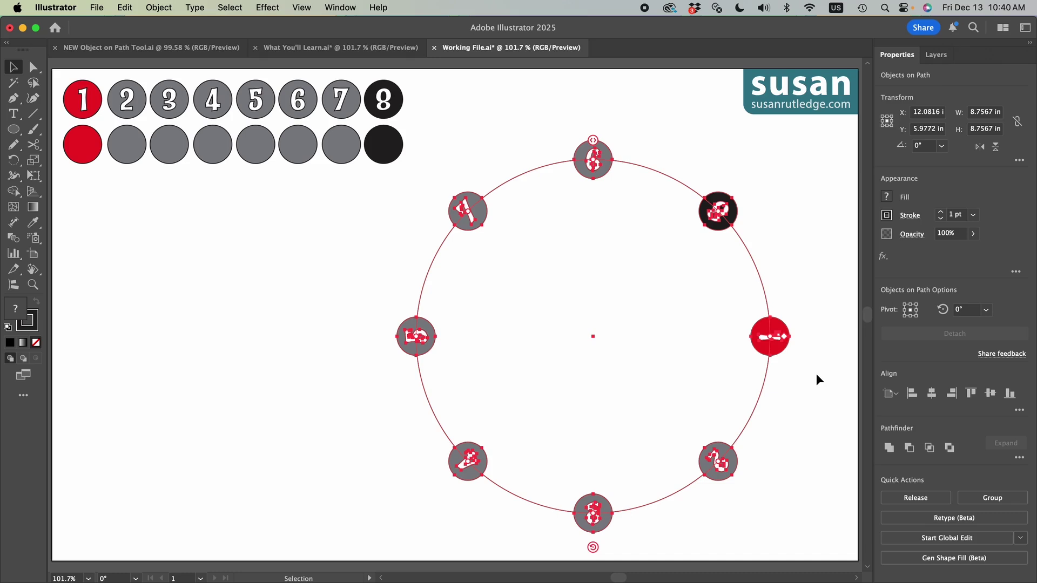
- Turn on View > Show Bounding Box to frame the numbered-circle ring
left_click(300, 8)
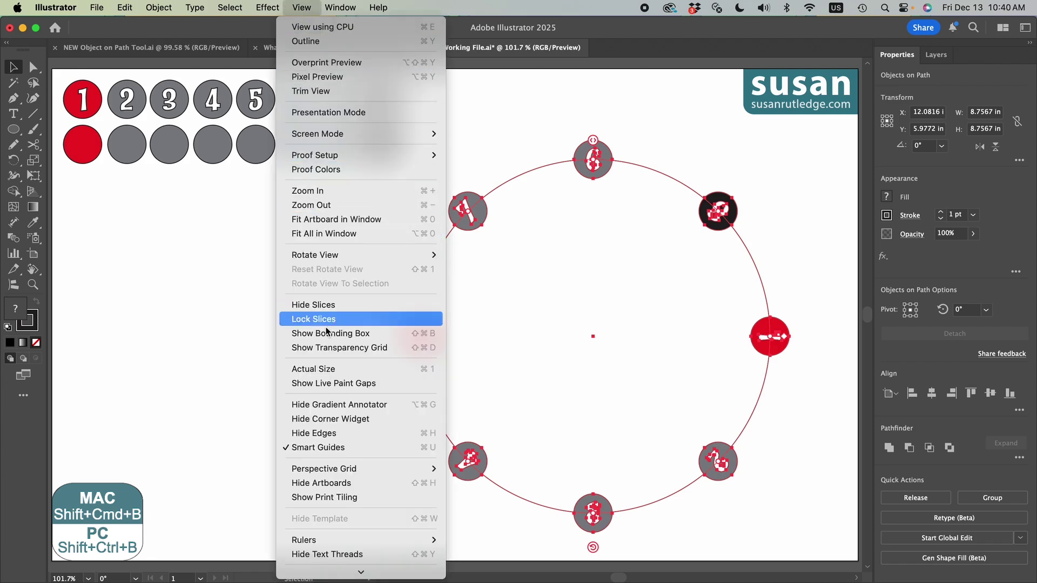
left_click(400, 334)
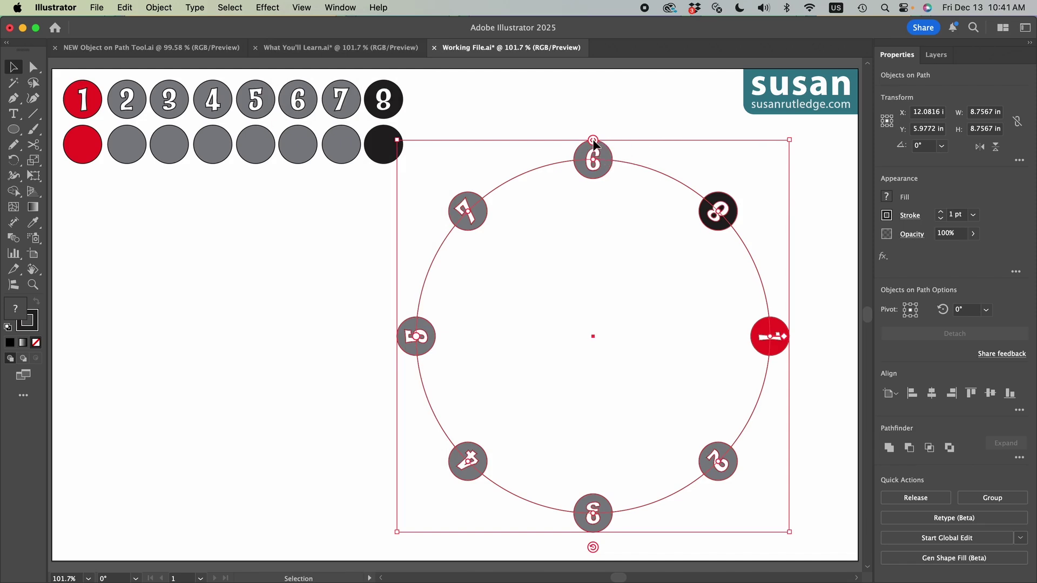
- Test the spacing handle, restore even spacing, then rotate all circles to 71.055°
left_click_drag(594, 142, 650, 143)
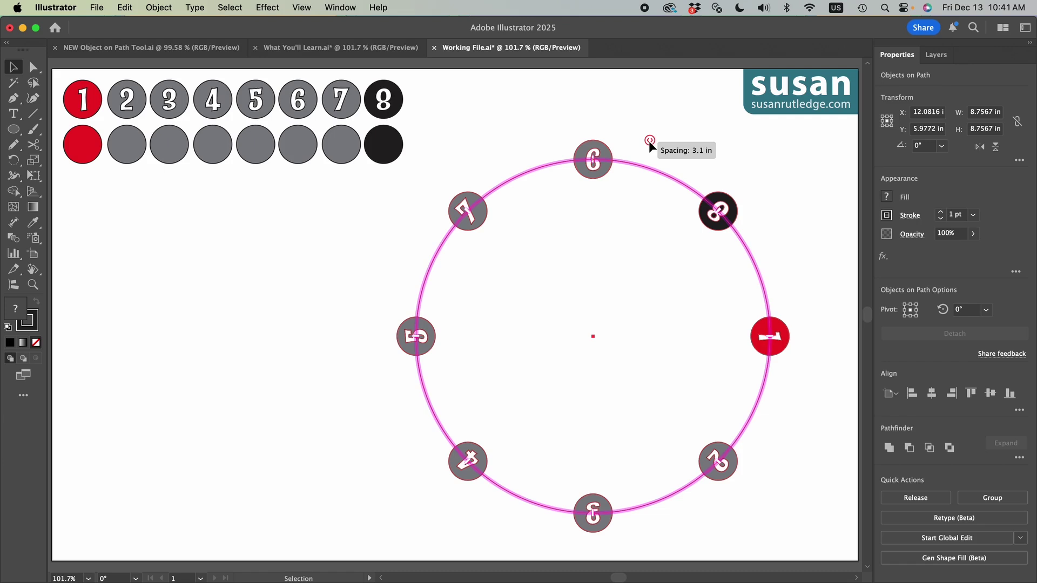
left_click_drag(649, 141, 470, 187)
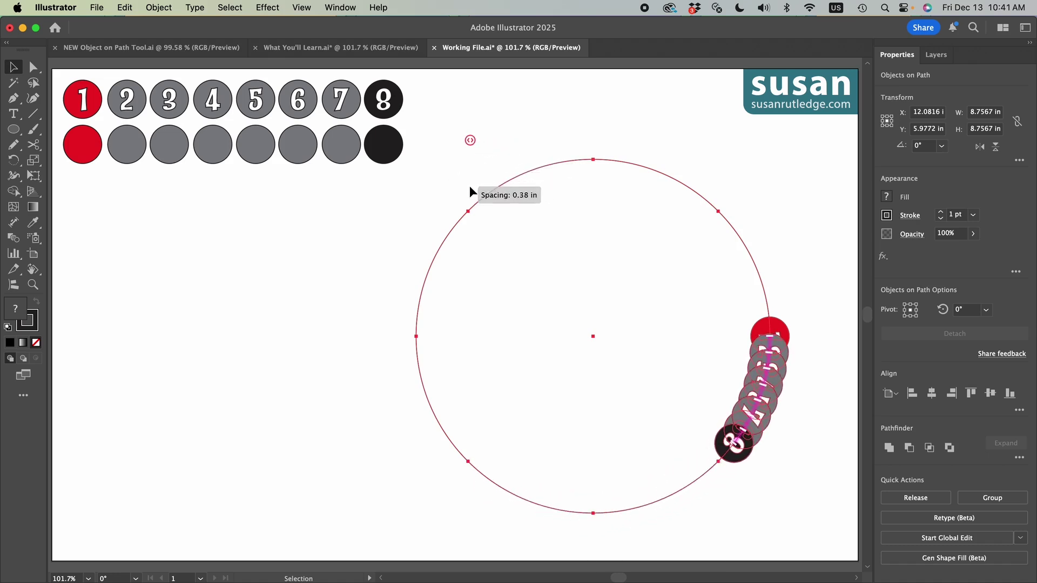
left_click_drag(469, 187, 449, 201)
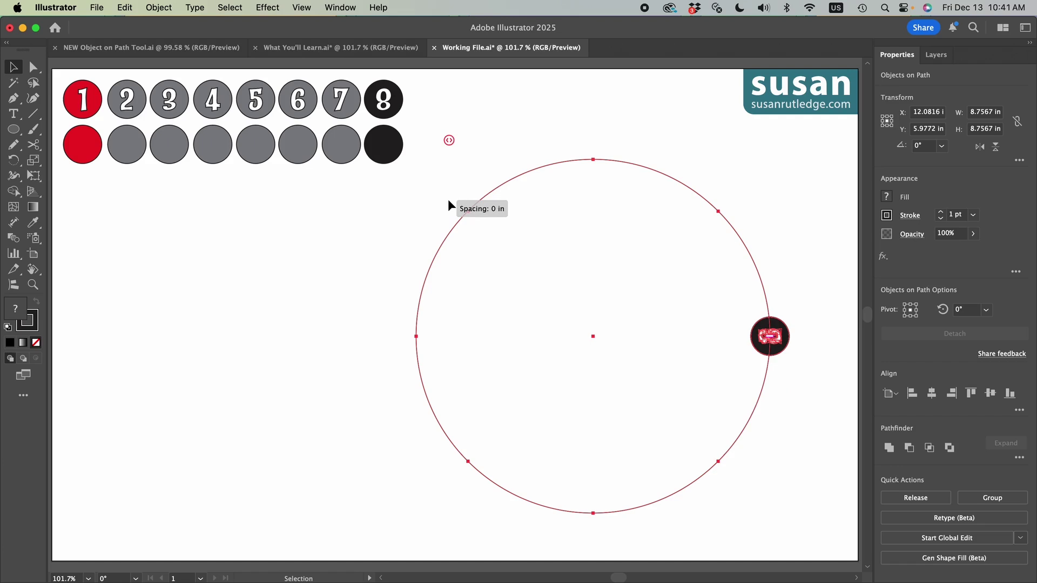
left_click_drag(449, 201, 595, 206)
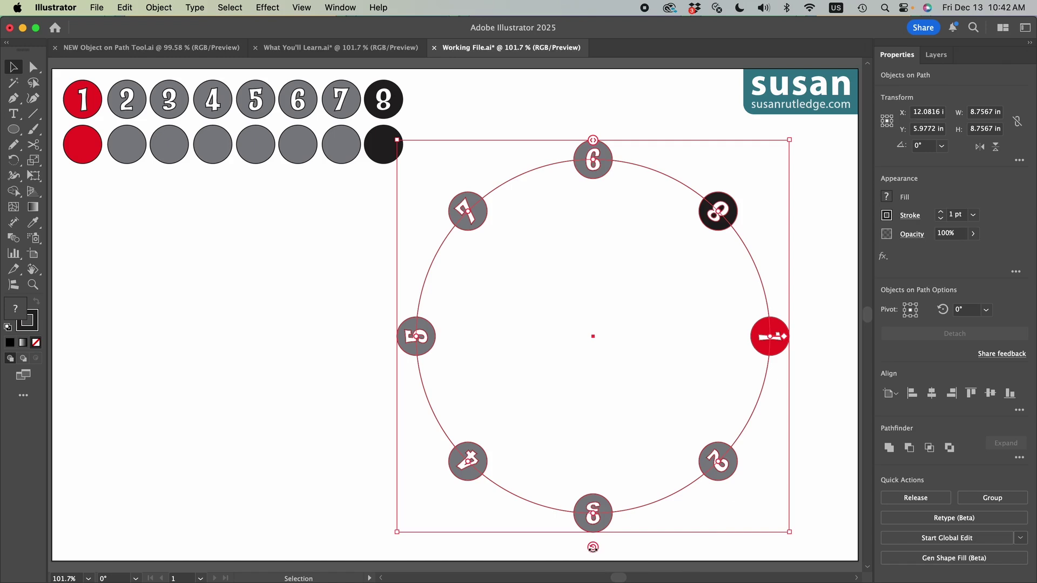
left_click_drag(592, 547, 594, 548)
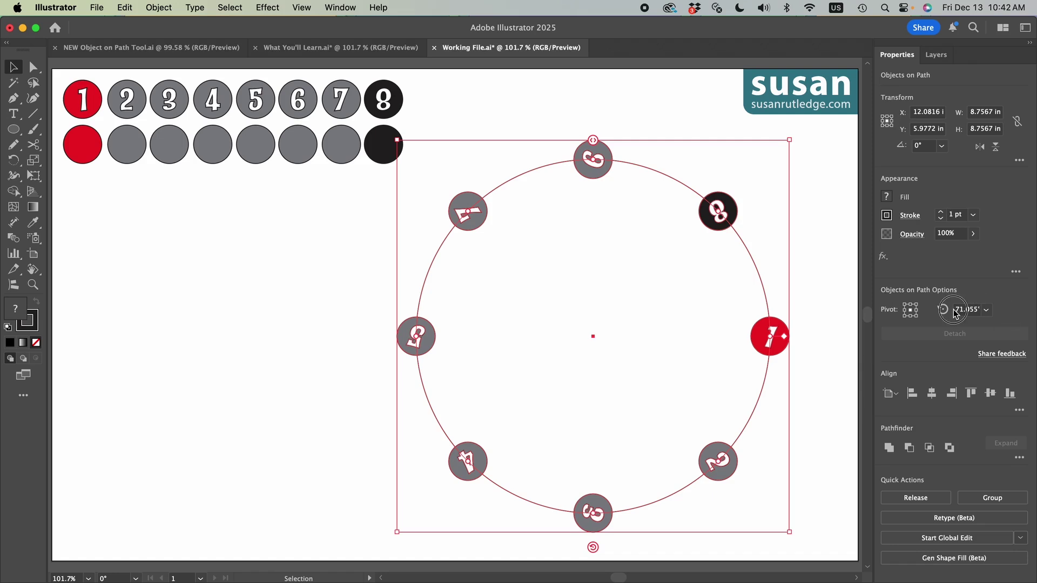
- Set the ring's object rotation to 45° in Objects on Path Options
left_click(987, 311)
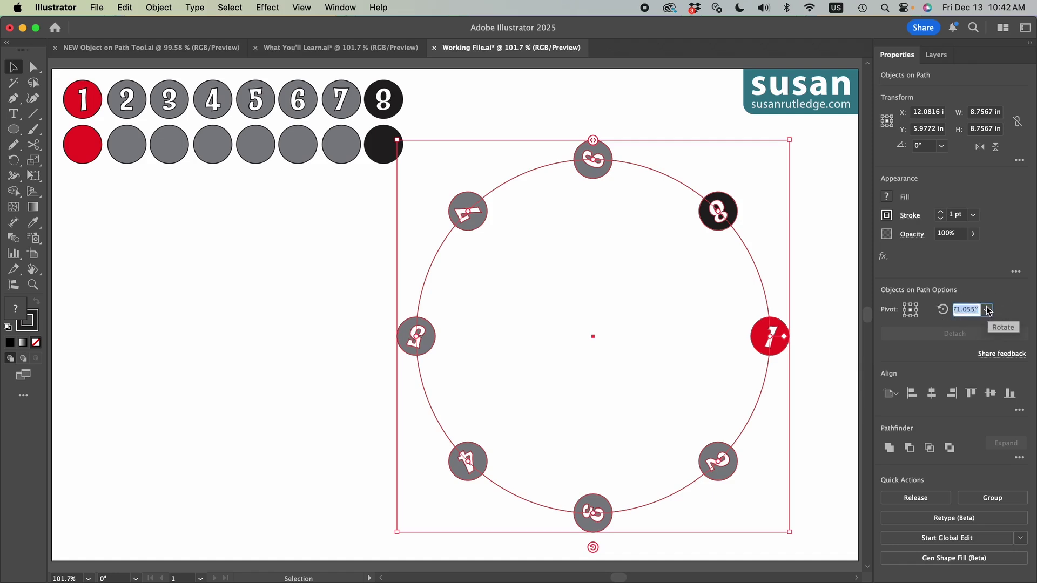
type("45")
key("Return")
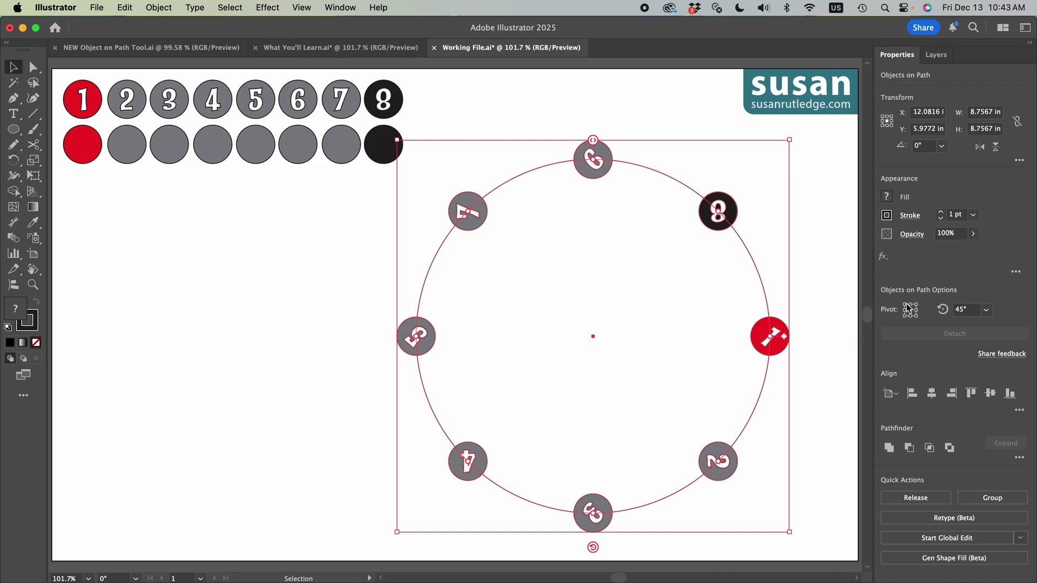
- Change the ring's object rotation back to 0°
left_click(955, 310)
type("0")
key("Return")
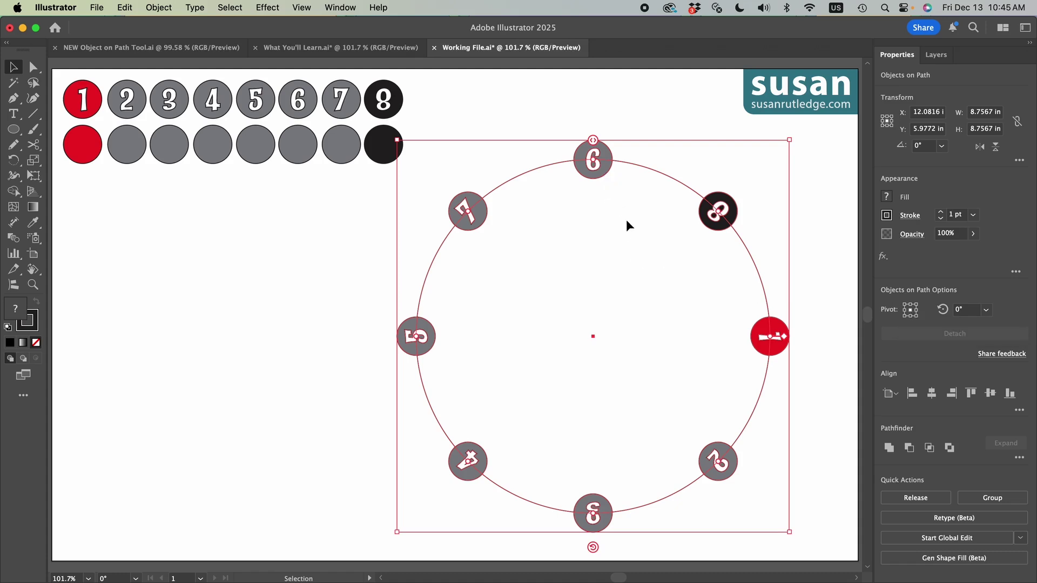
left_click(907, 307)
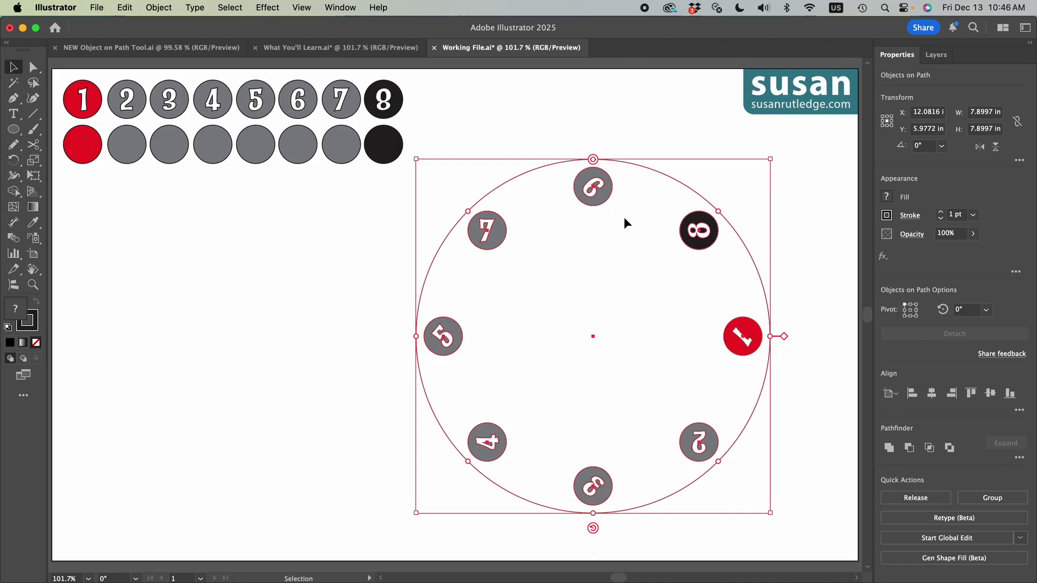
left_click(917, 316)
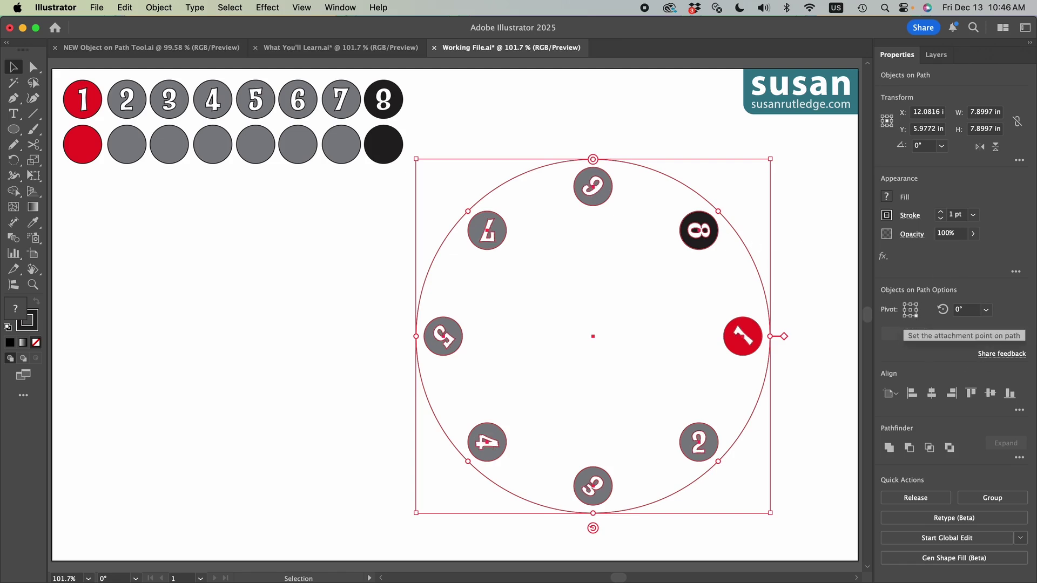
left_click(912, 313)
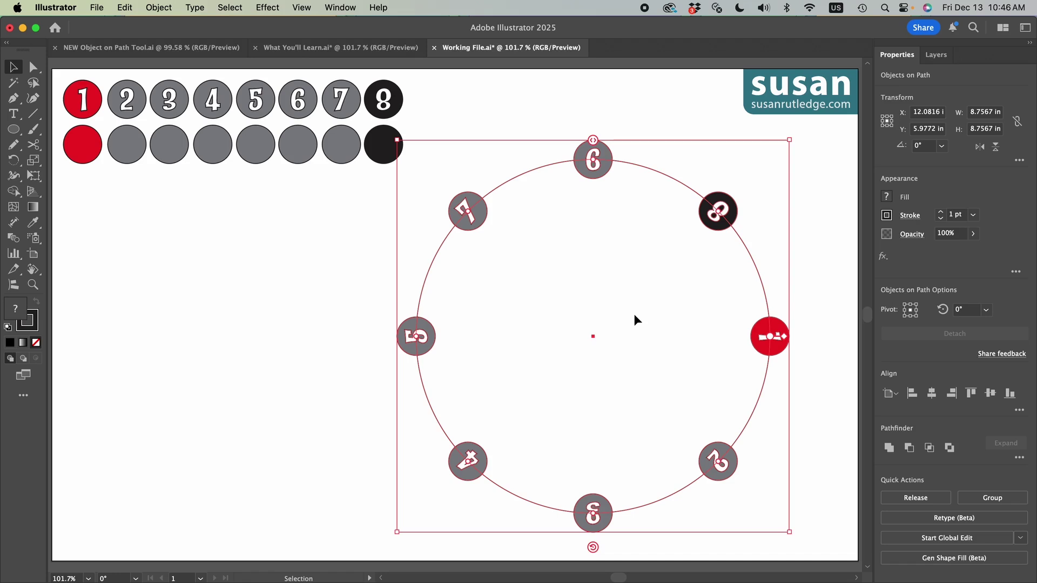
- Save 45° as the Objects on Path tool's default rotation
double_click(13, 285)
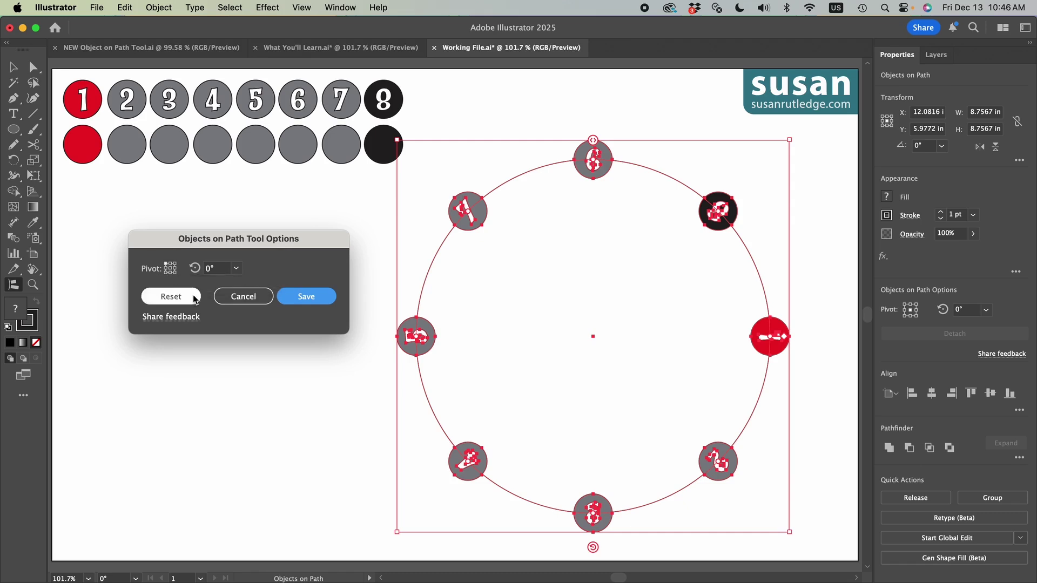
left_click(216, 267)
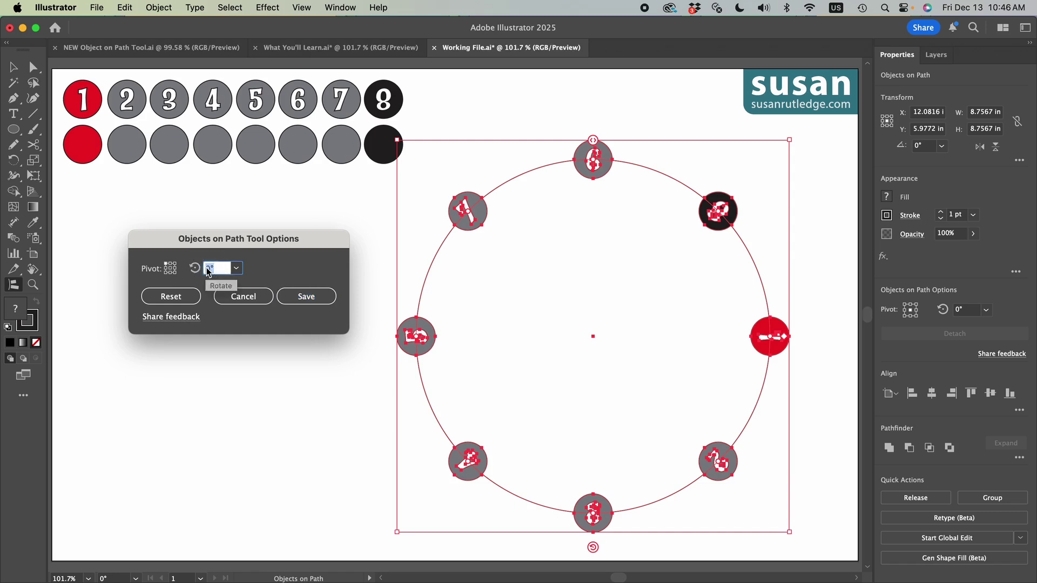
type("45")
left_click(306, 296)
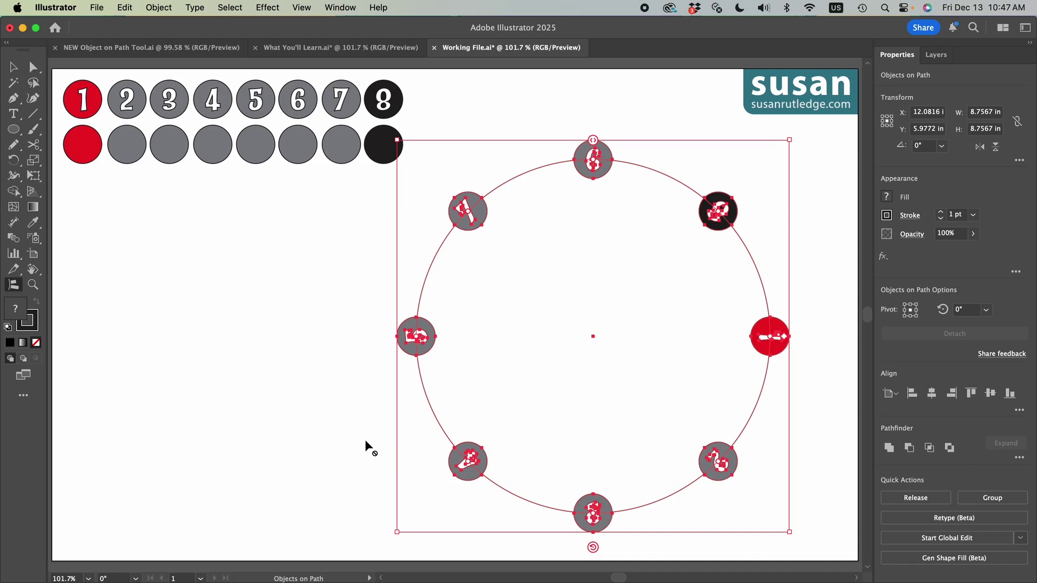
- Reset the Objects on Path tool's default rotation to 0° and save it
double_click(13, 285)
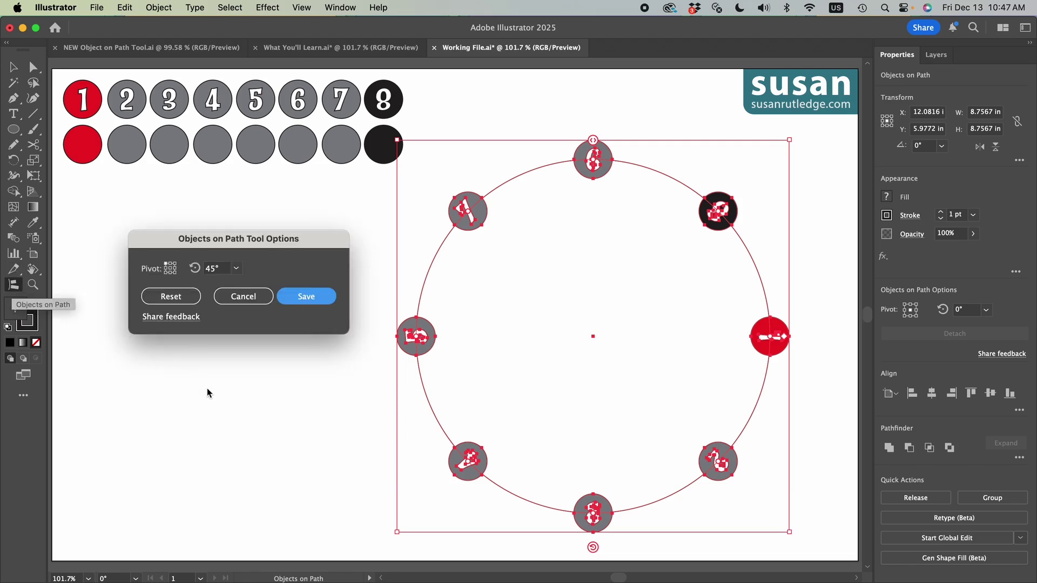
left_click(170, 297)
left_click(316, 298)
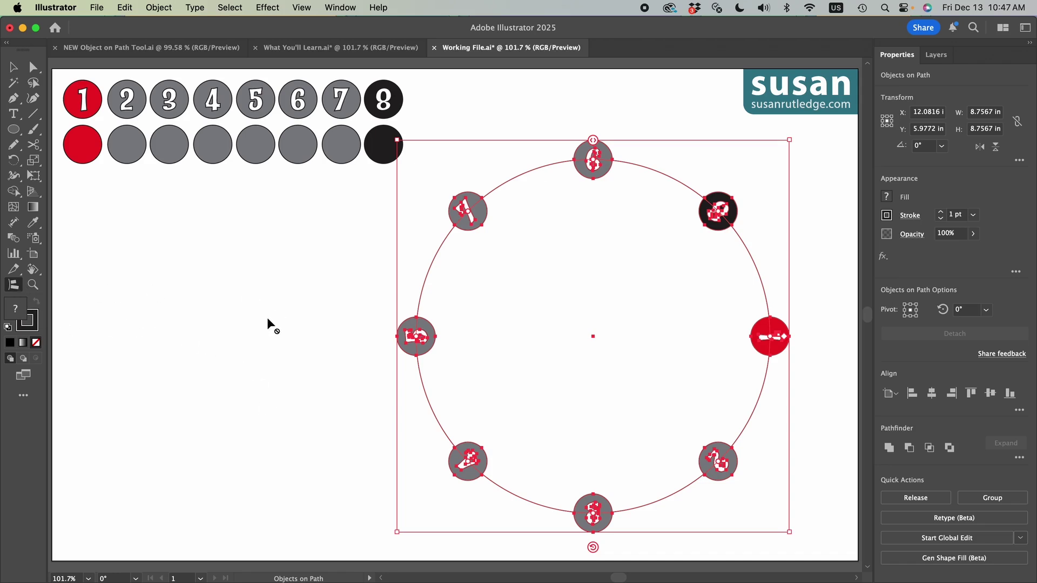
- Return to the Selection tool and reselect the numbered-circles-on-path group
left_click(13, 68)
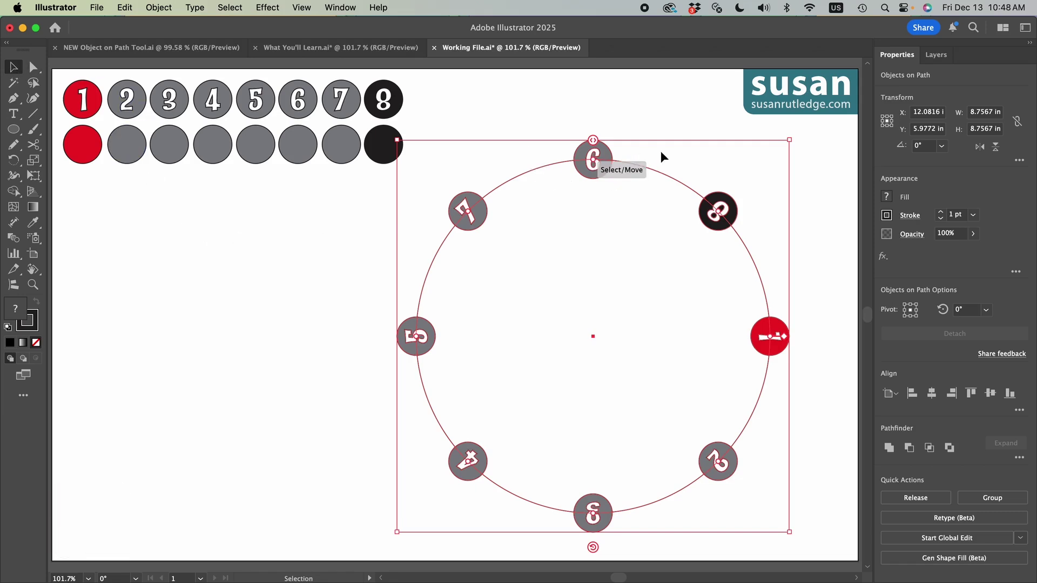
left_click(653, 121)
left_click(671, 181)
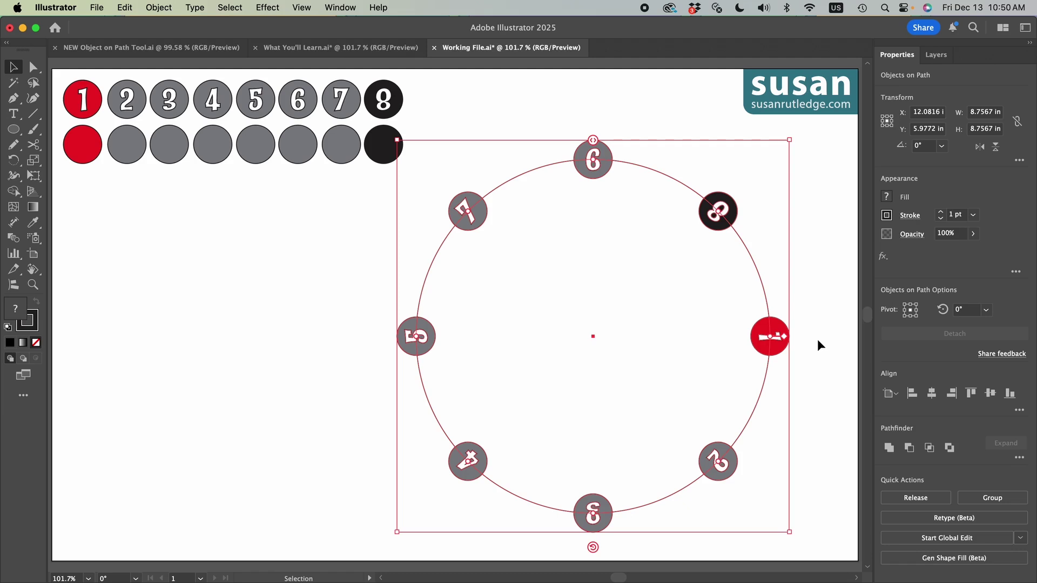
- Drag the numbered circles along the ring until red circle 1 sits at the top
left_click(815, 421)
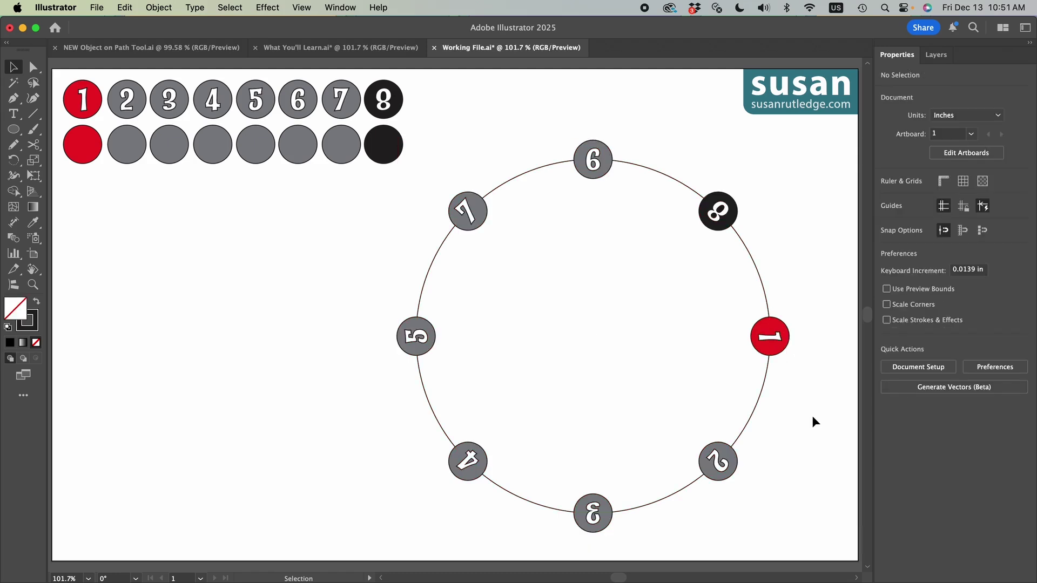
left_click(754, 416)
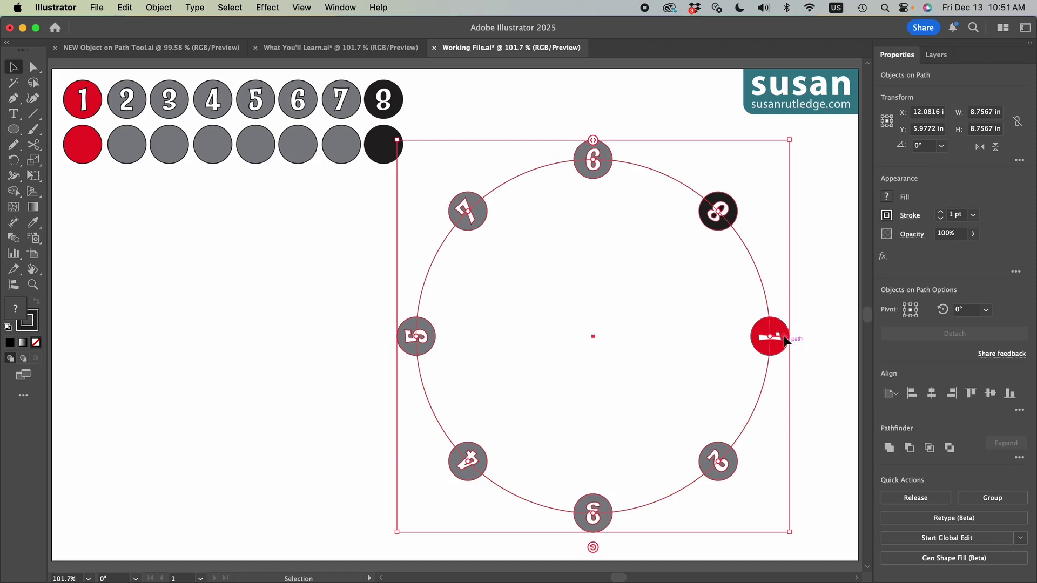
left_click_drag(786, 340, 679, 294)
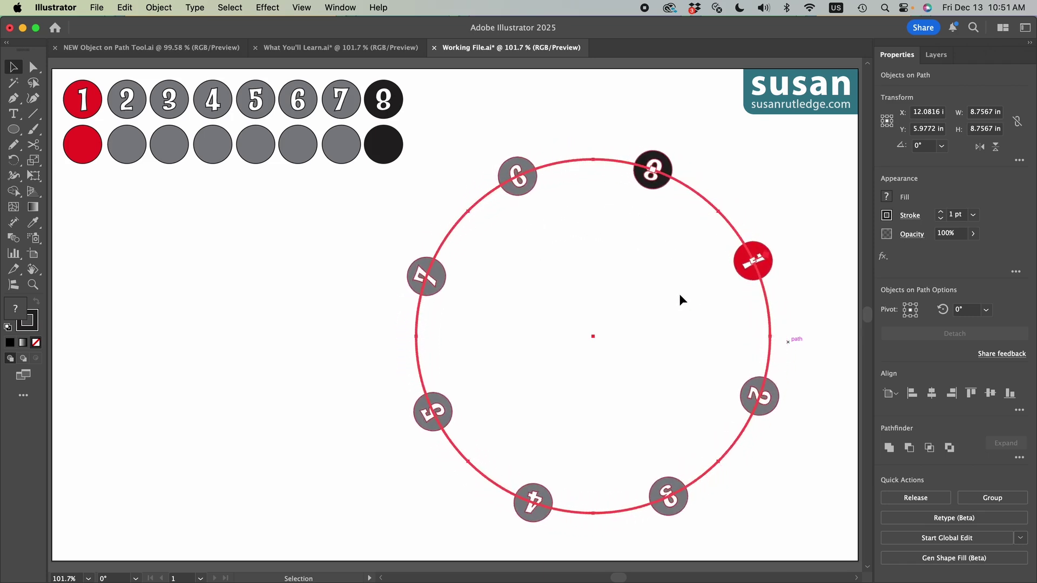
left_click_drag(679, 294, 591, 214)
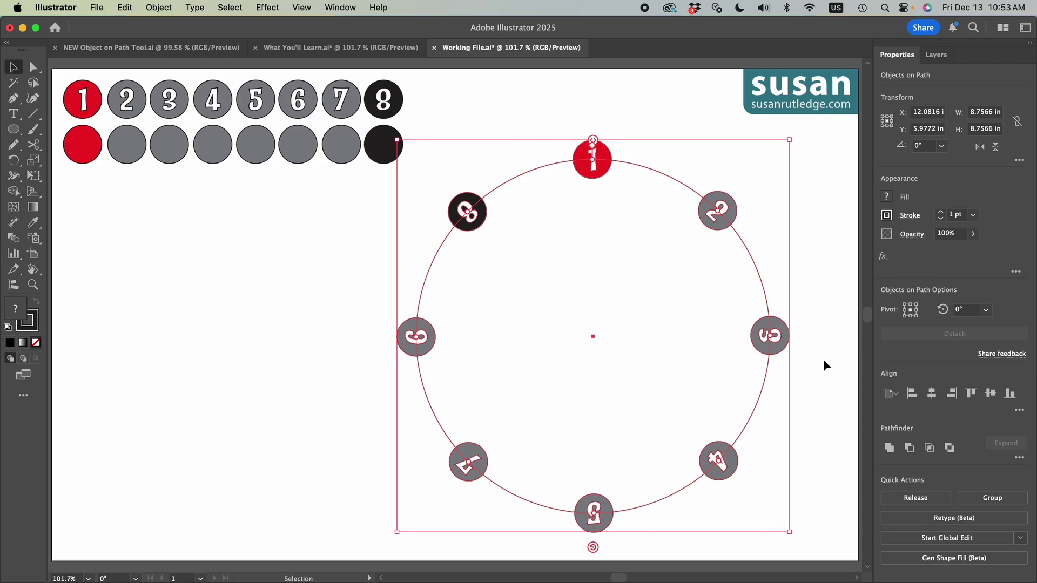
left_click(769, 335)
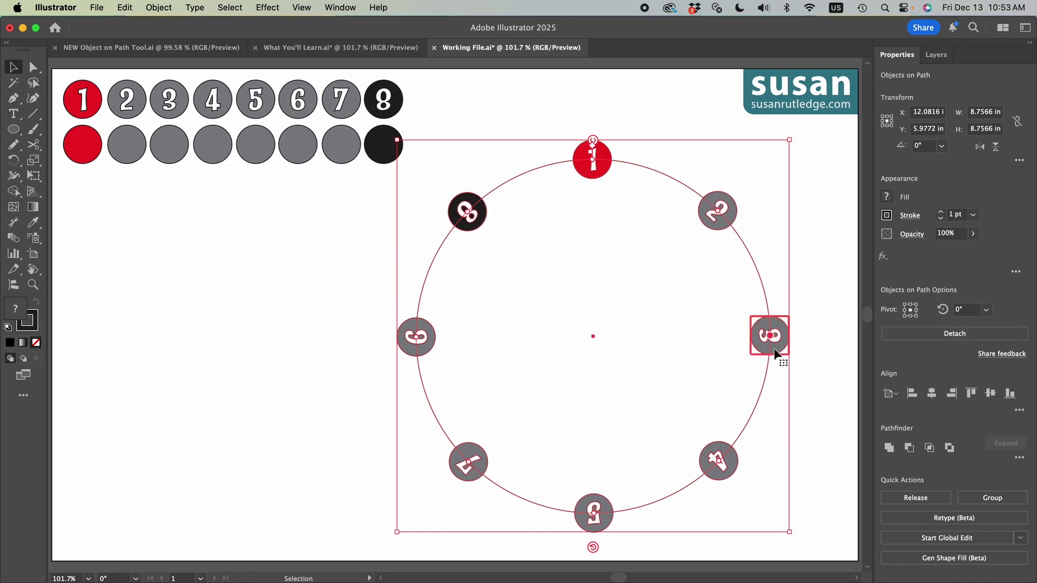
key("Delete")
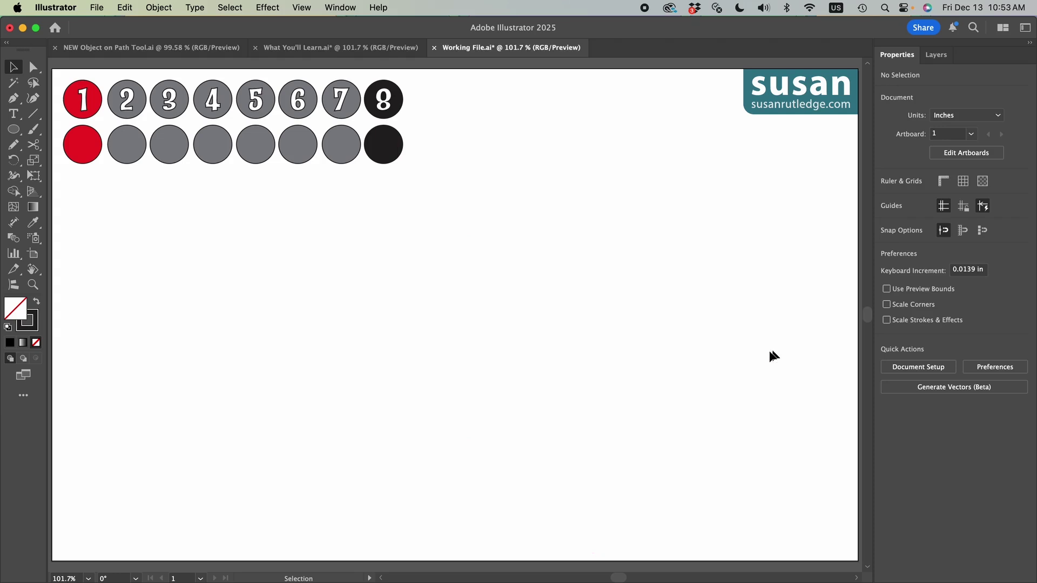
left_click(125, 7)
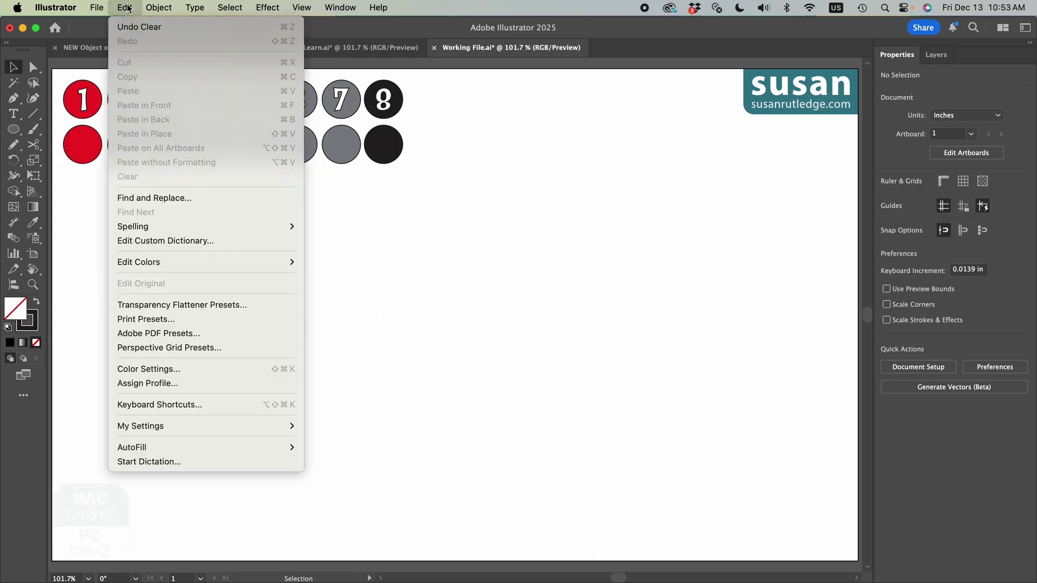
left_click(152, 29)
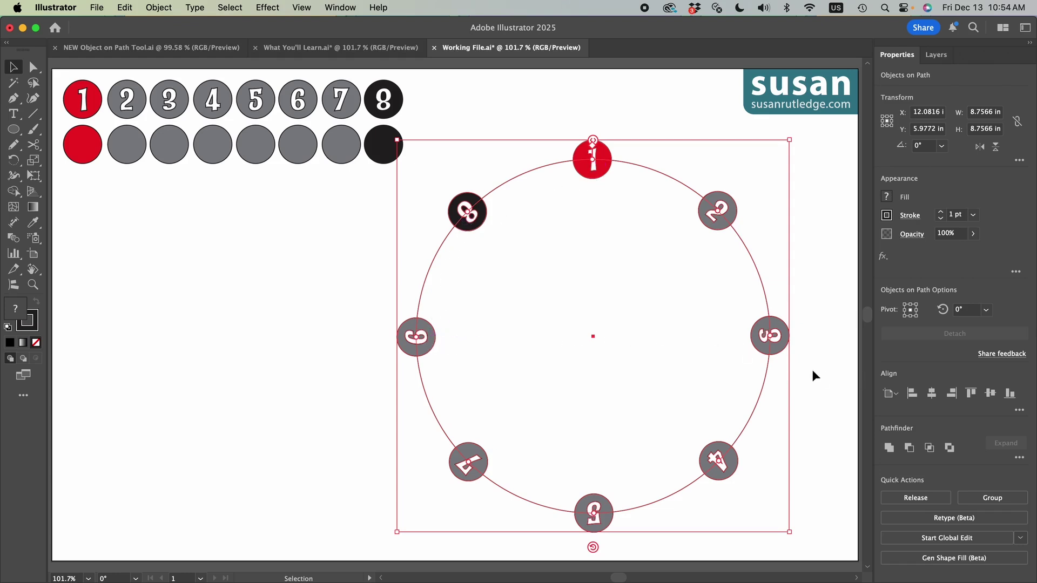
- Release circle 3 from the path and place it just right of the ring
left_click(771, 342)
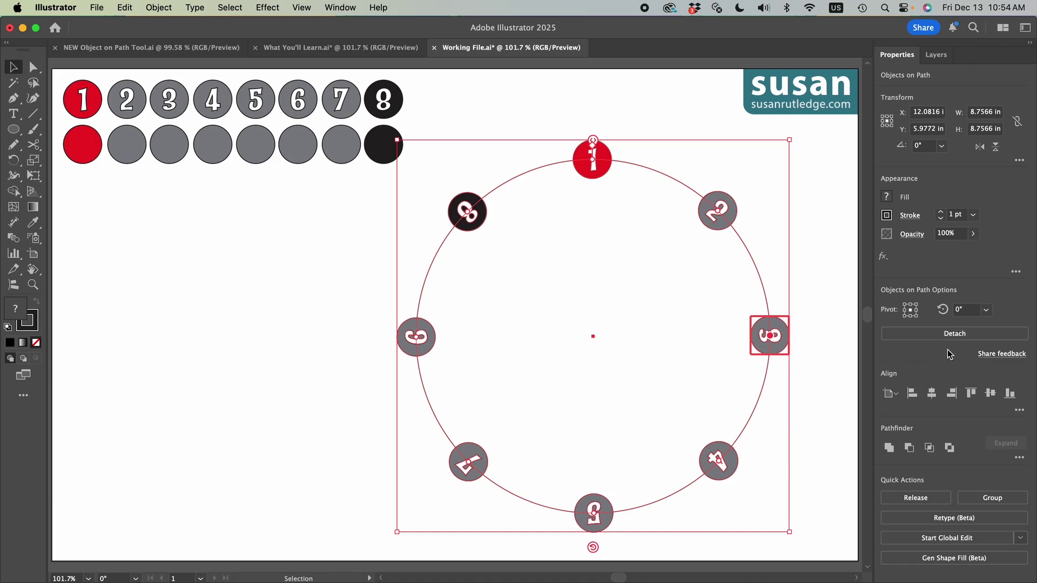
left_click(957, 333)
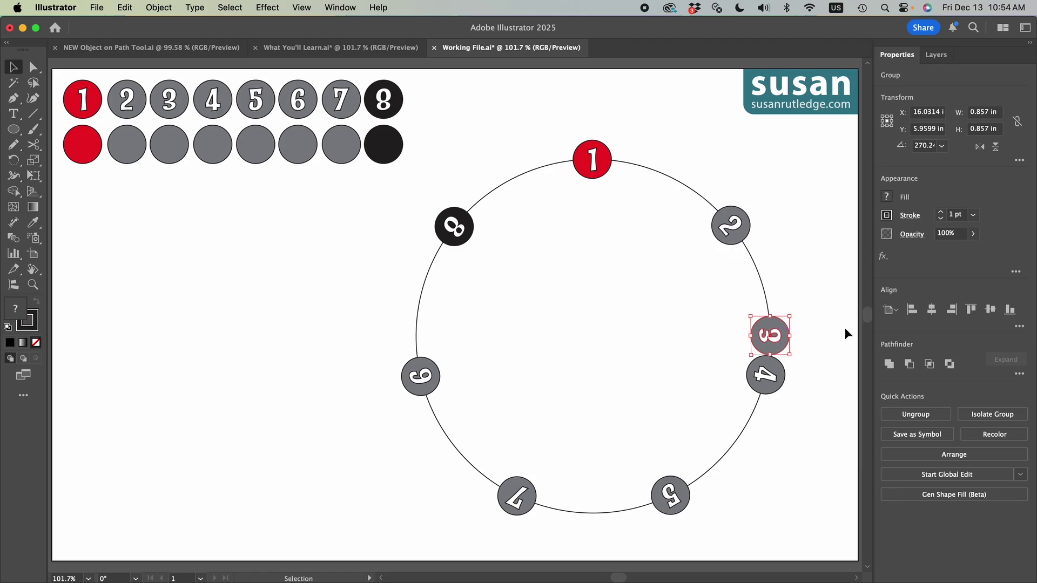
left_click_drag(780, 352, 814, 245)
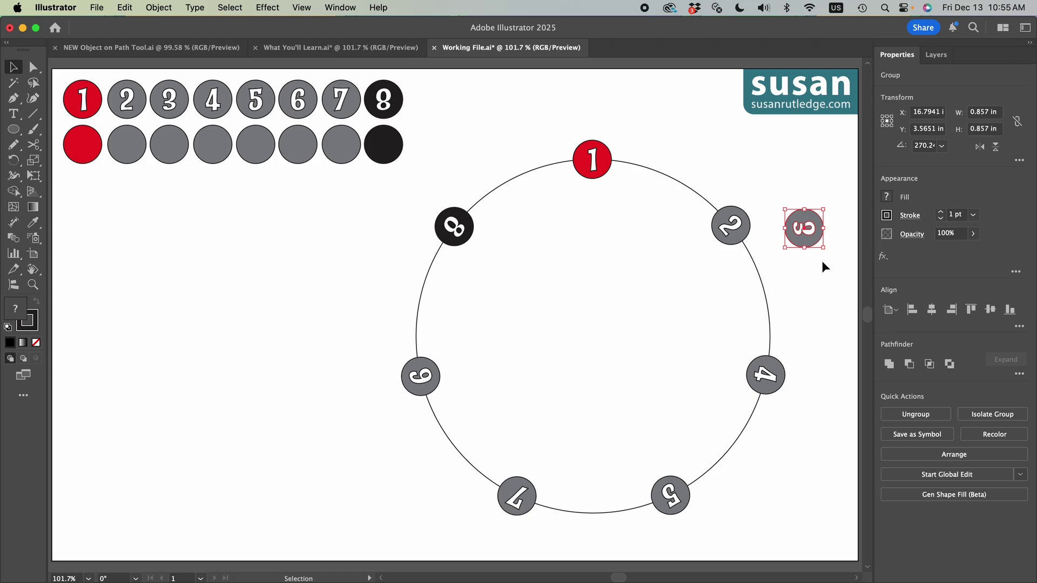
mouse_move(807, 233)
left_mouse_down()
mouse_move(761, 312)
mouse_move(778, 306)
mouse_move(817, 233)
left_mouse_up()
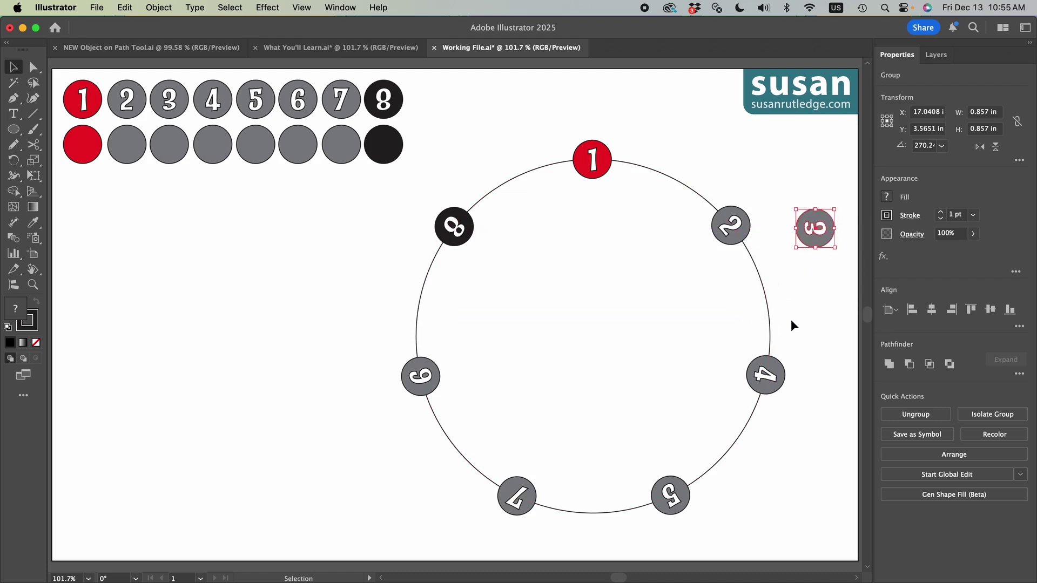
- In the Random layer, drag circle 3's group into the objects-on-path sublayer so it rejoins the ring
left_click(937, 56)
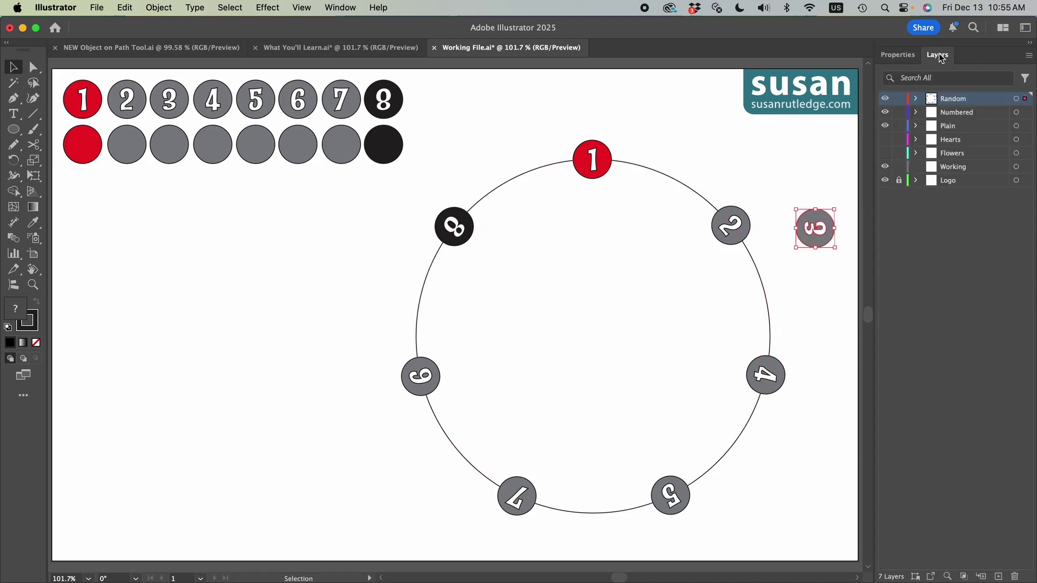
left_click(916, 99)
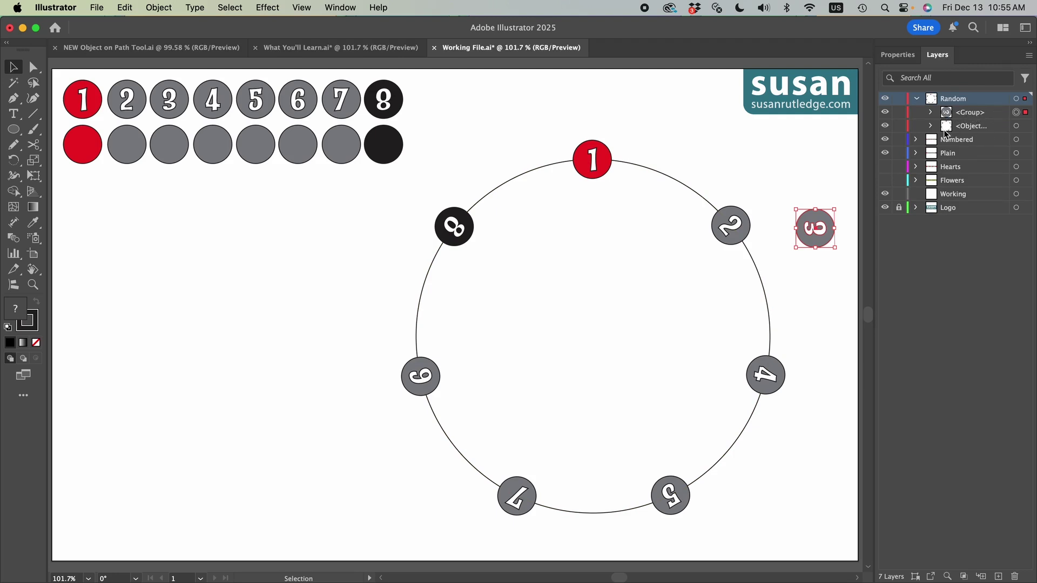
left_click(1016, 127)
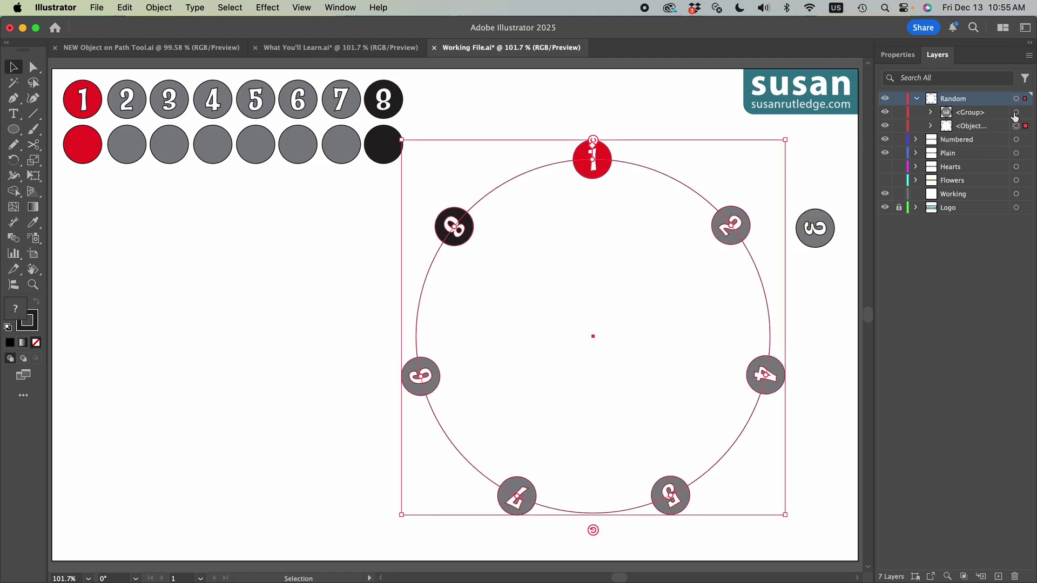
left_click(1016, 113)
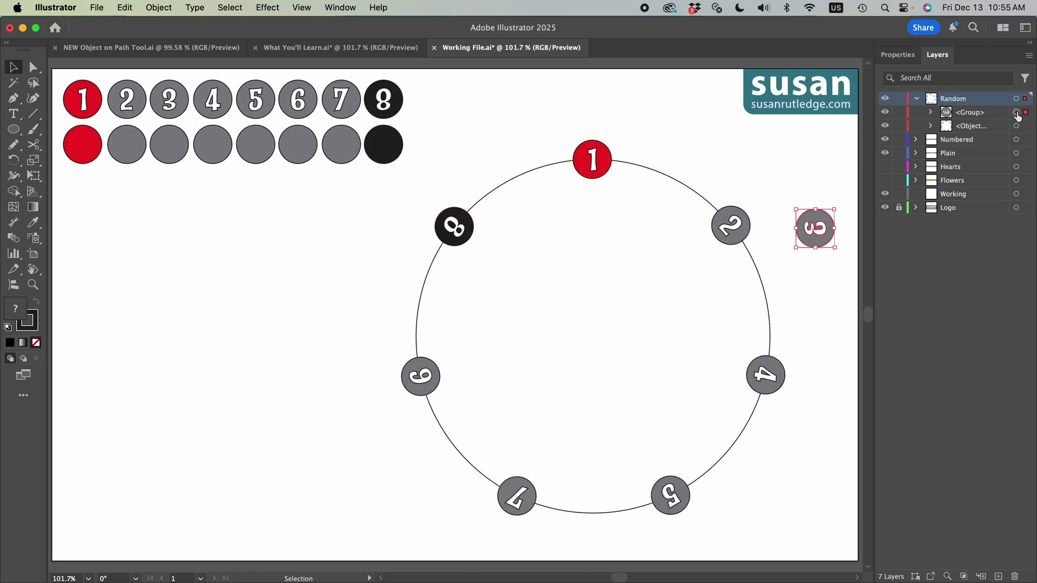
left_click(976, 114)
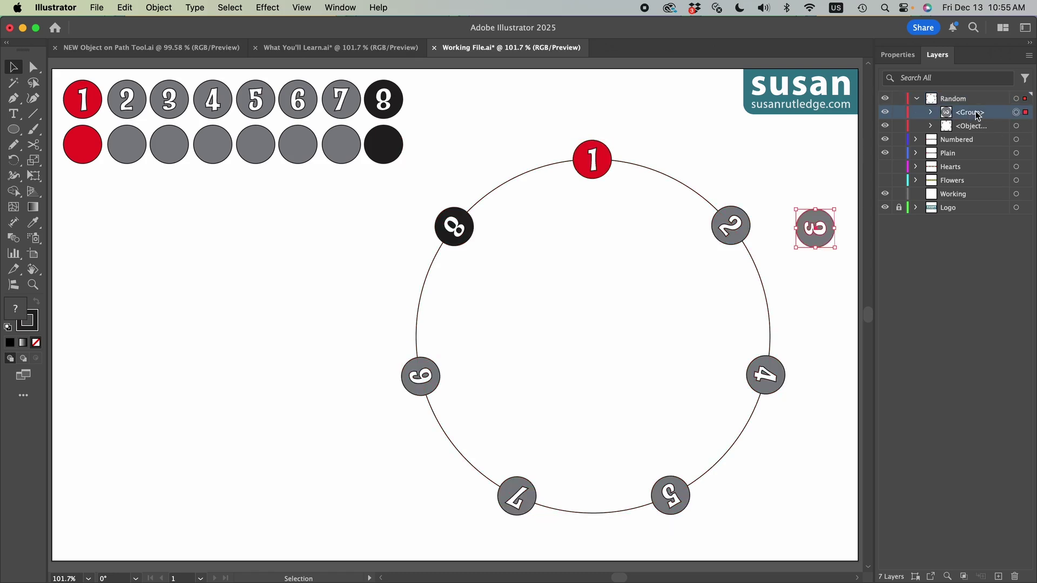
left_click_drag(976, 115, 984, 125)
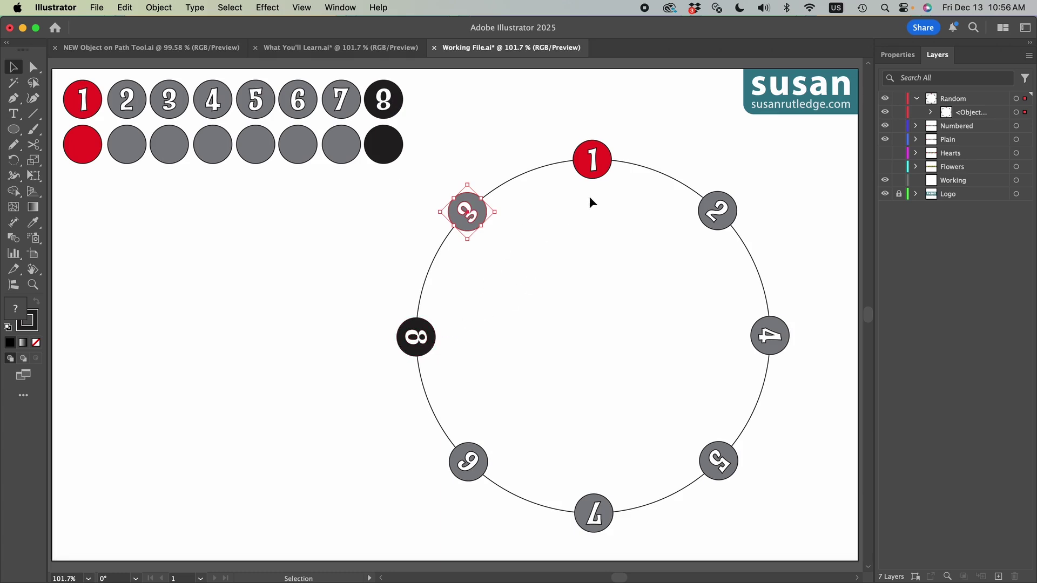
- Slide circle 3 along the ring so it sits between circles 2 and 4
left_click(545, 166)
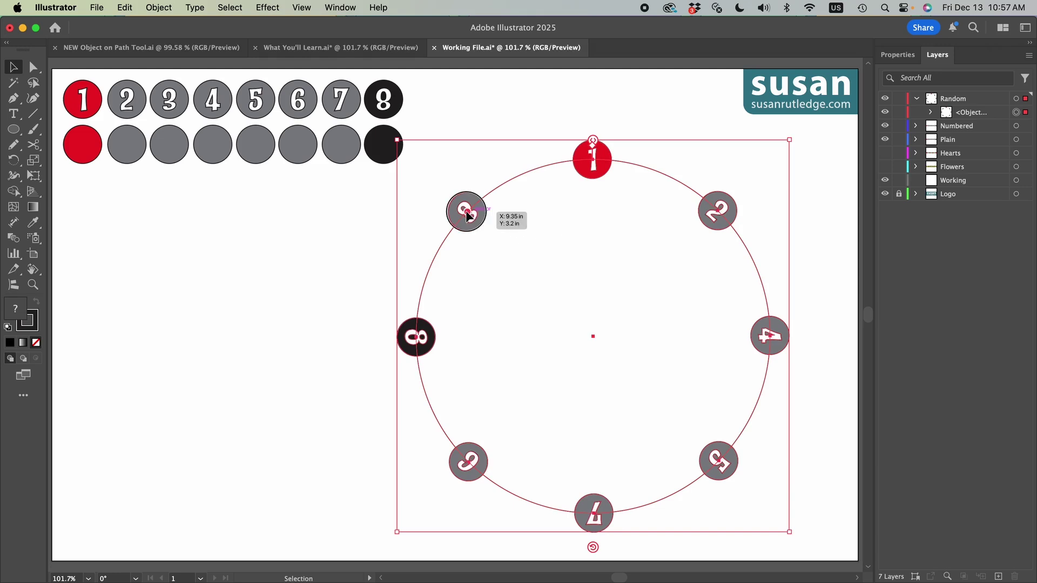
left_click_drag(467, 214, 743, 257)
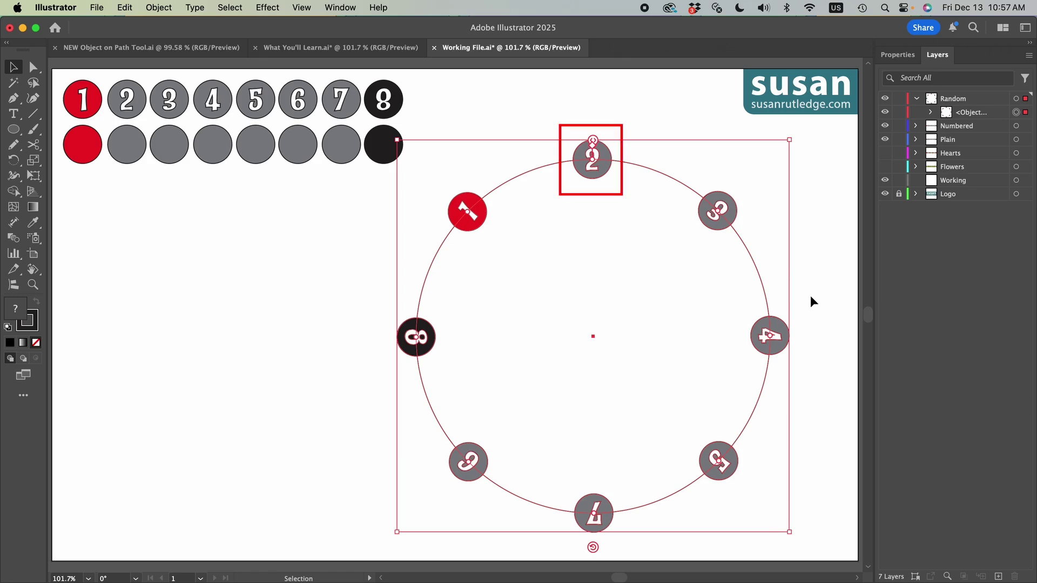
left_click(809, 294)
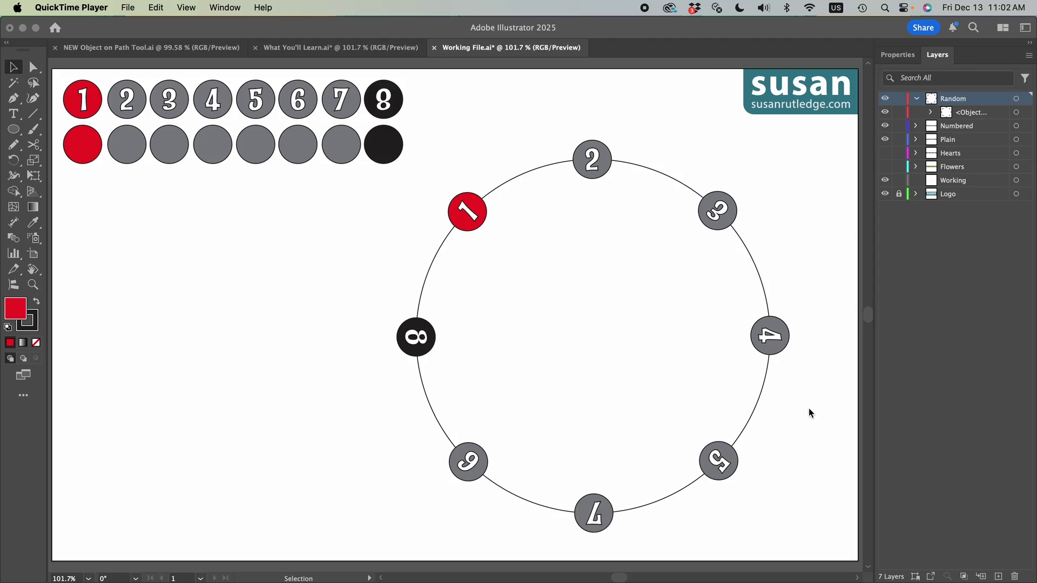
- Show the Hearts layer and move its last red heart into the ring's objects-on-path group
left_click(884, 161)
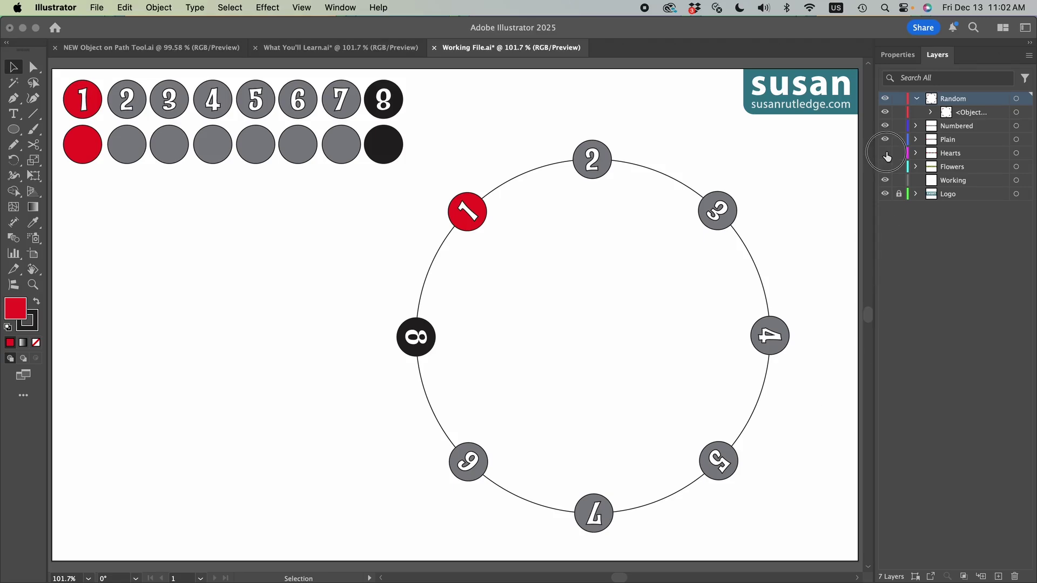
left_click(885, 153)
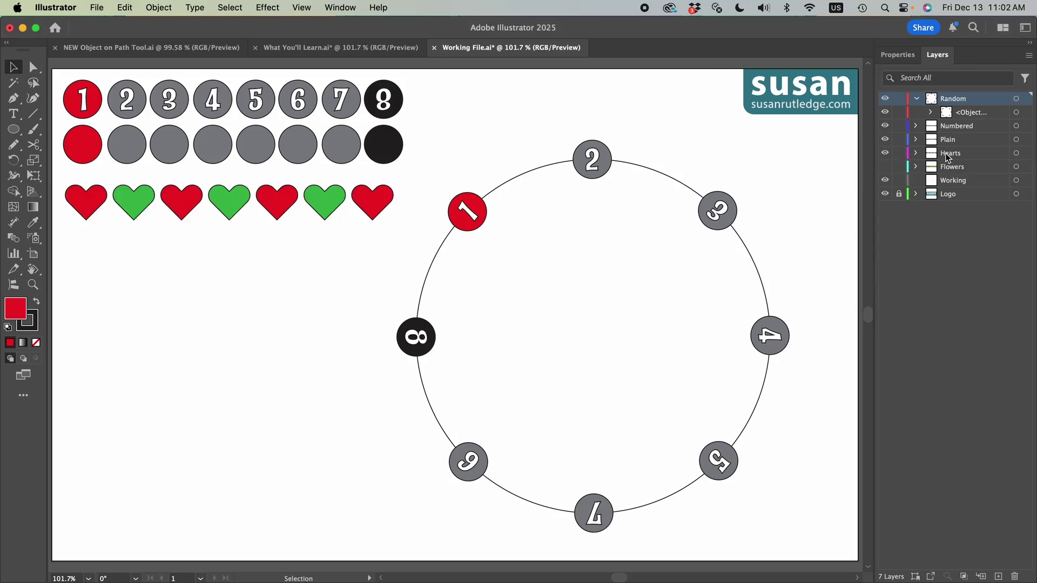
left_click(916, 153)
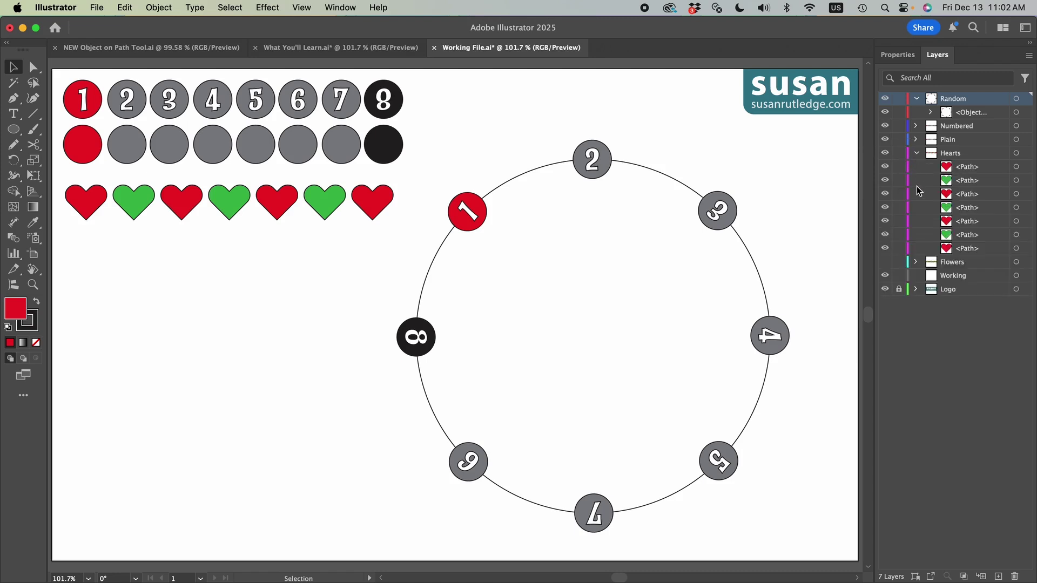
left_click(1016, 167)
left_click(987, 167)
left_click_drag(991, 172, 986, 113)
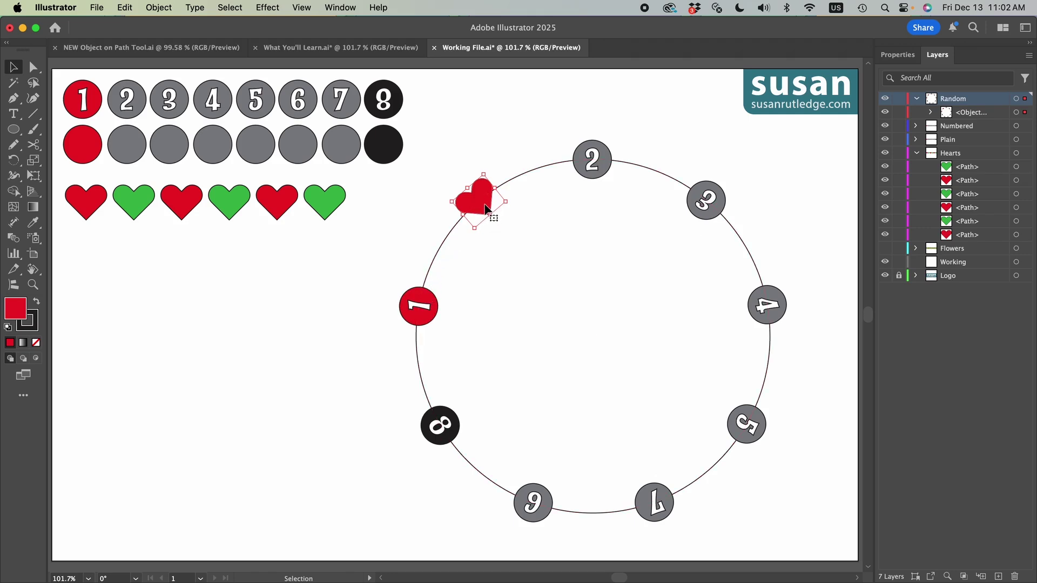
left_click(799, 239)
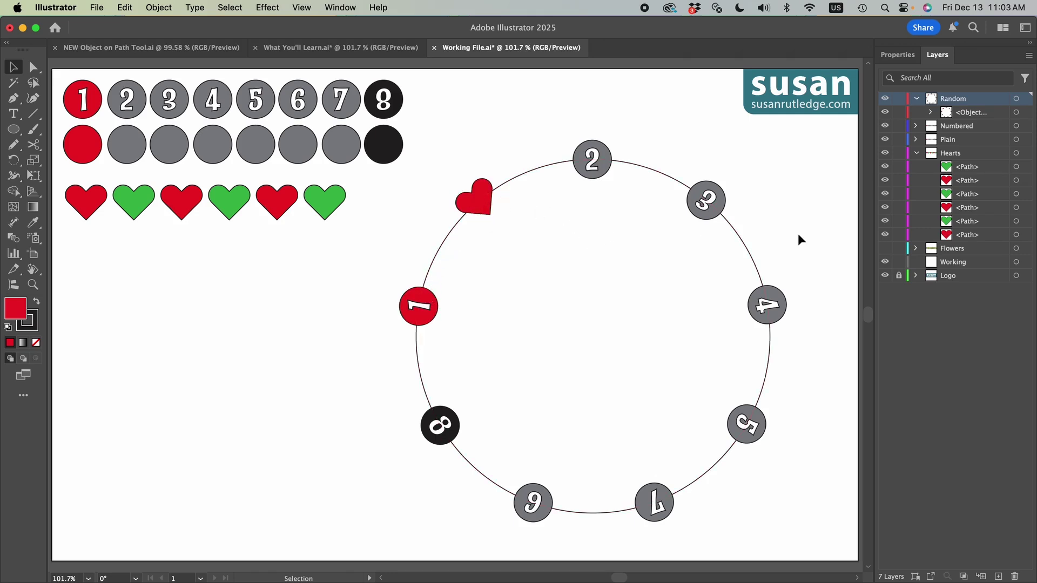
left_click(554, 165)
- Delete the ring and draw a wavy pencil curve across the lower canvas
key("Delete")
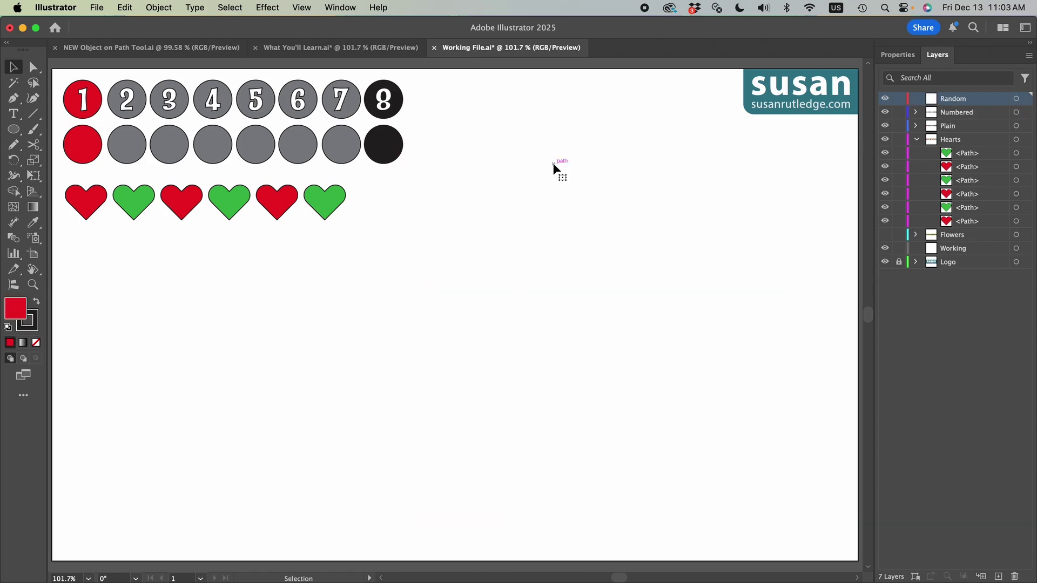
left_click(15, 145)
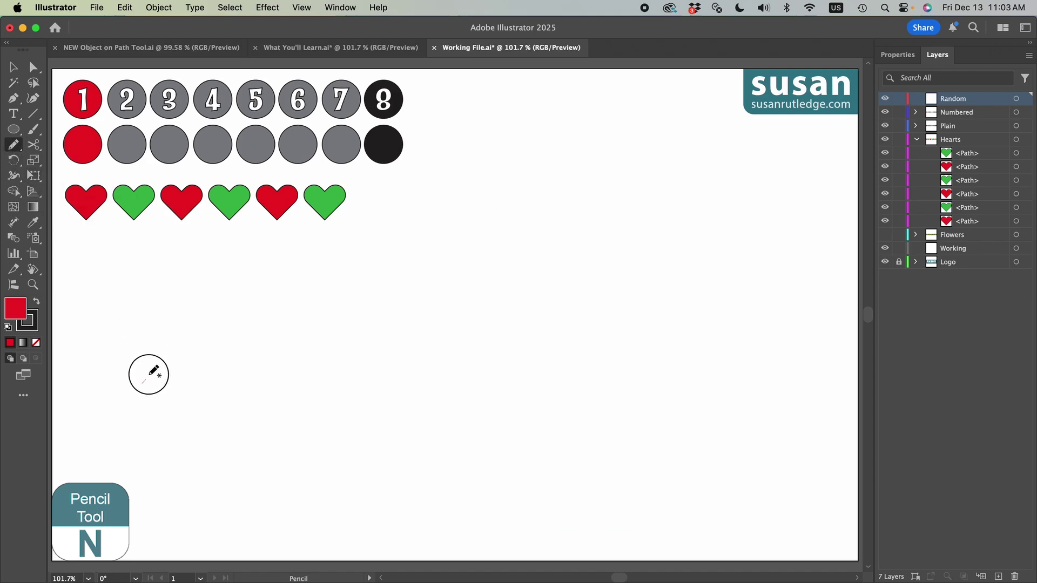
mouse_move(154, 367)
left_mouse_down()
mouse_move(224, 295)
mouse_move(349, 292)
mouse_move(447, 346)
mouse_move(621, 403)
mouse_move(746, 379)
mouse_move(783, 343)
left_mouse_up()
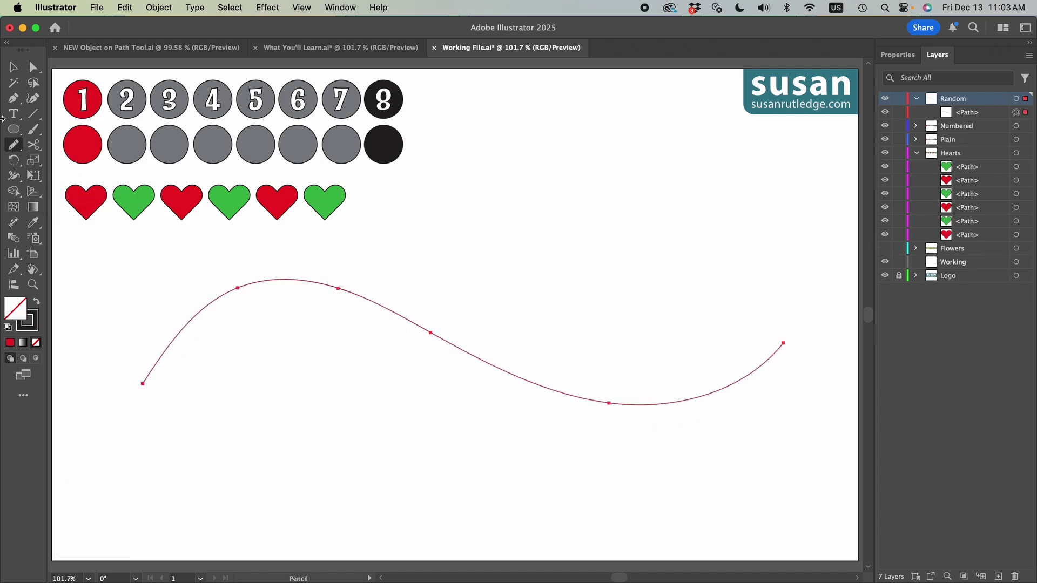
- Select the six hearts with the curve and distribute them along it using Objects on Path
left_click(13, 67)
left_click_drag(60, 179, 358, 227)
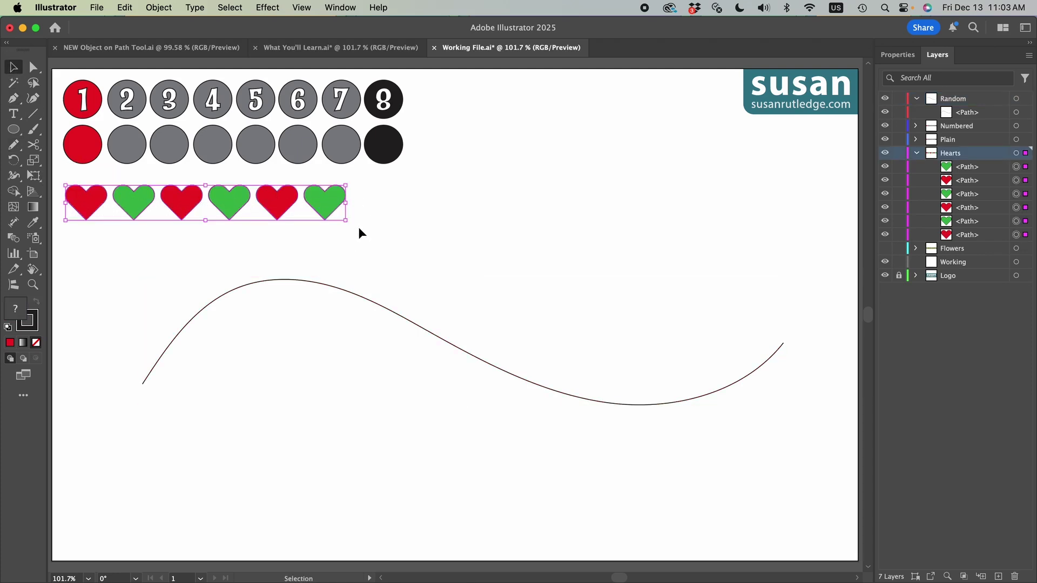
left_click(388, 309, "shift")
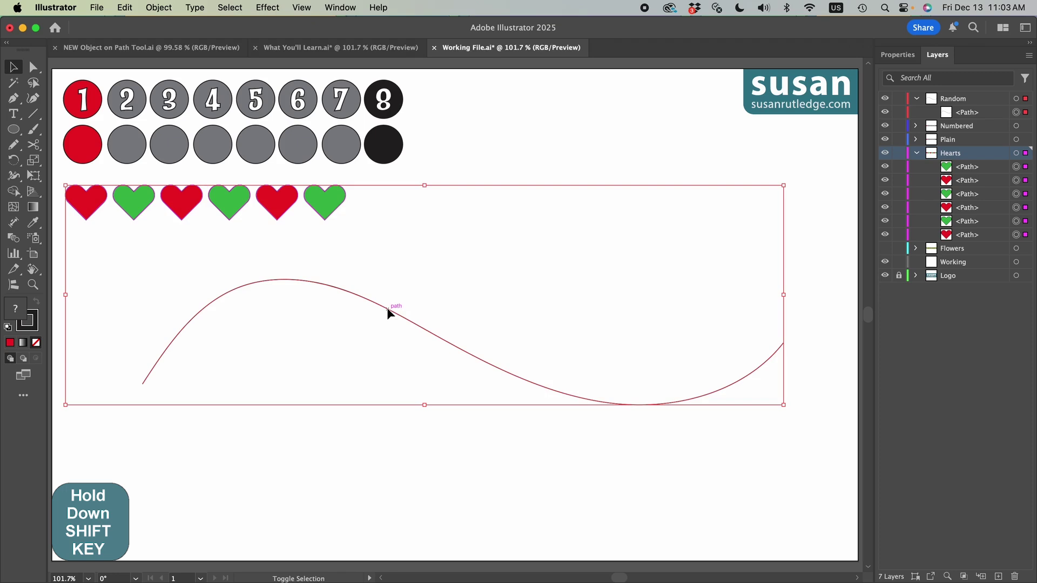
left_click(13, 286)
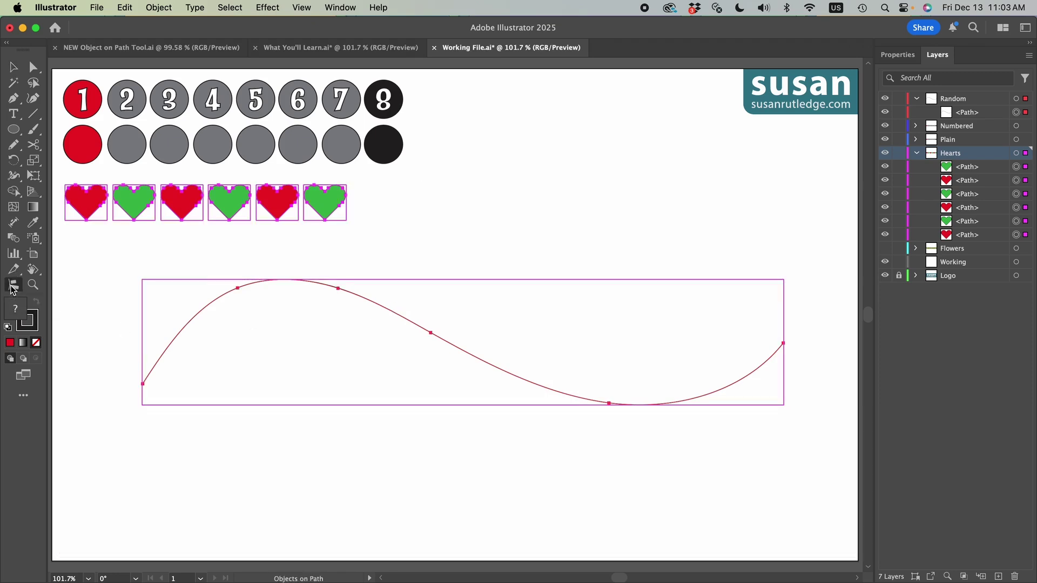
left_click(418, 326)
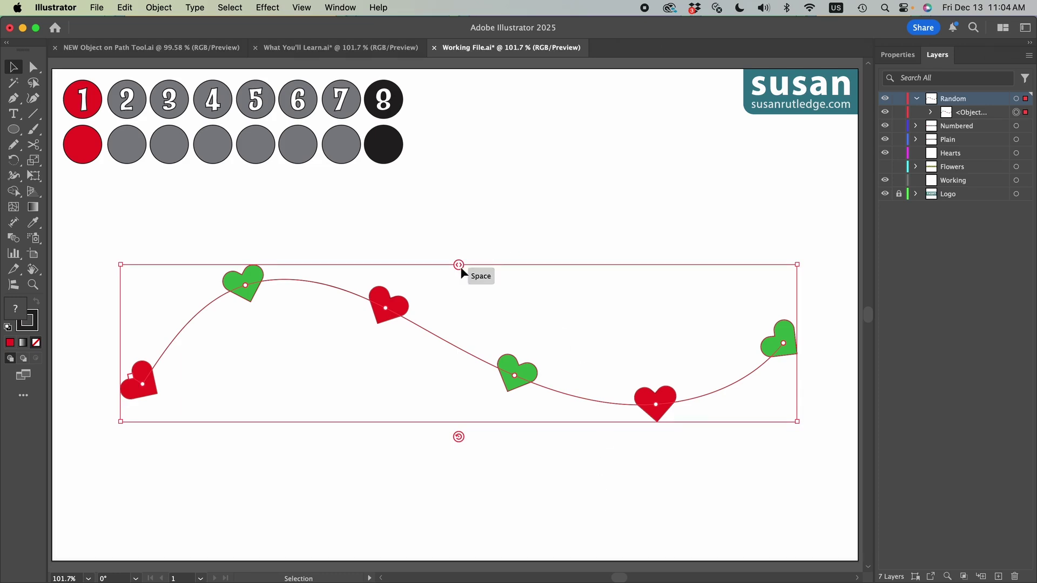
- Tighten the heart spacing and slide the six hearts along the wavy curve
left_click_drag(460, 266, 354, 267)
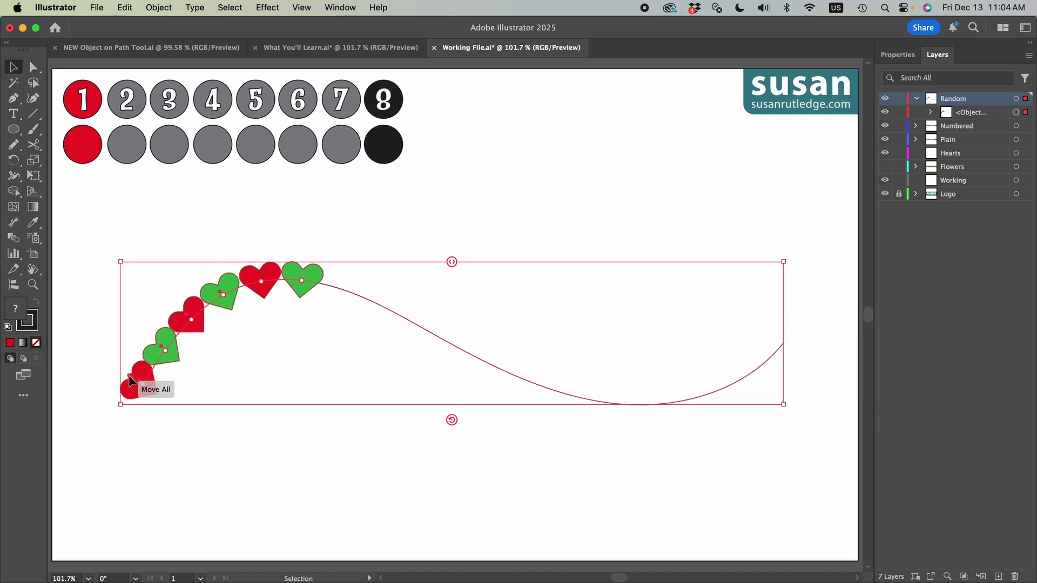
left_click_drag(130, 375, 378, 362)
left_click(723, 450)
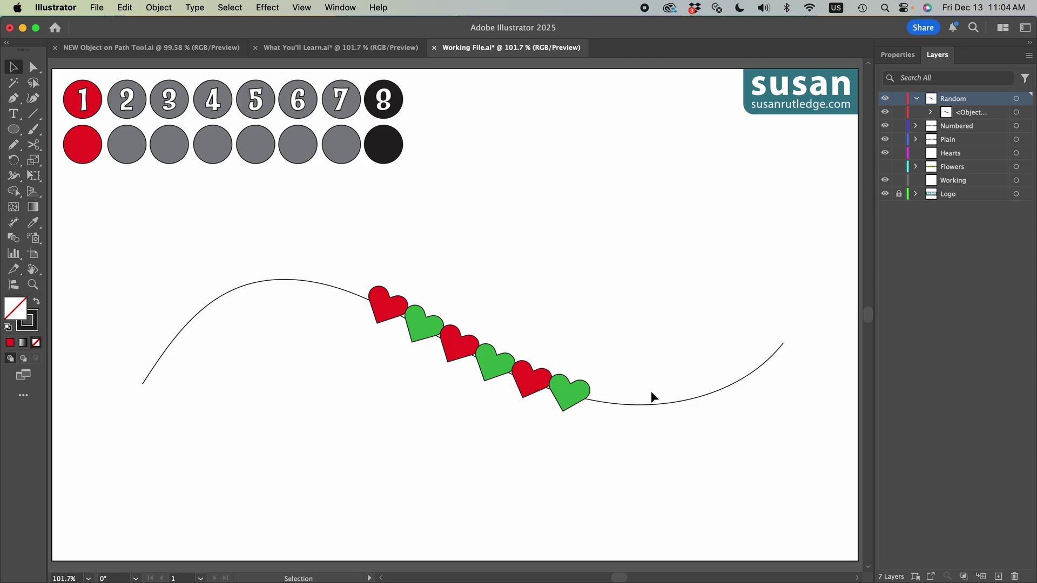
- Delete the hearts-on-path artwork and draw a large circle near the page centre
left_click(612, 401)
key("Delete")
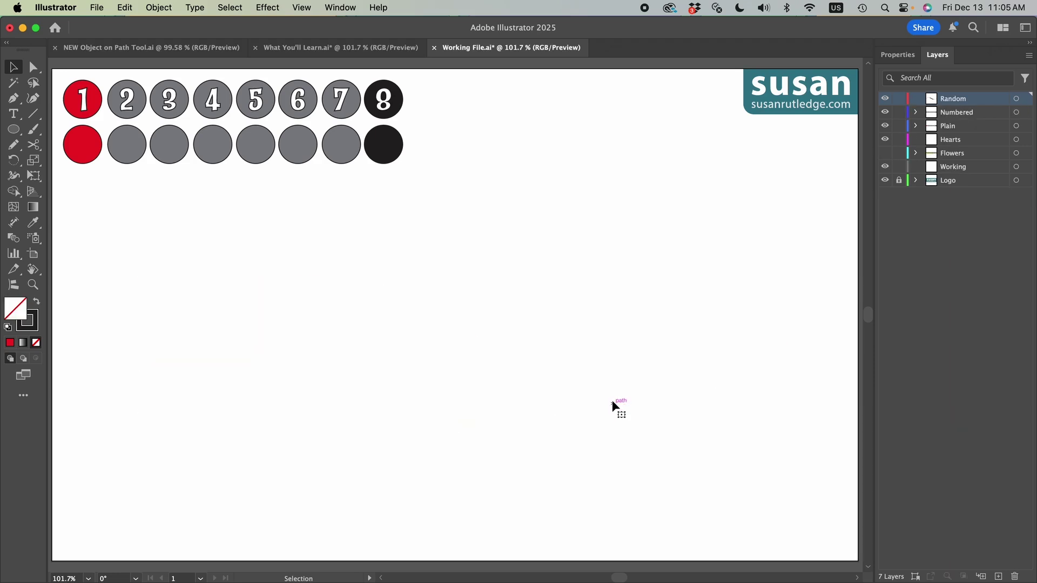
key("l")
left_click(439, 356)
left_click_drag(439, 356, 594, 471)
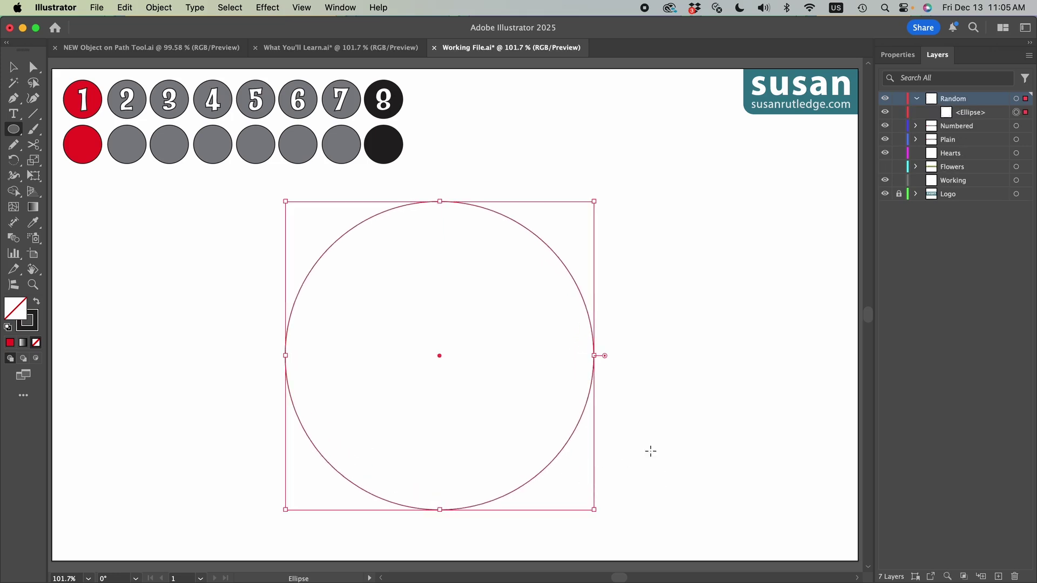
- Show the Flowers layer and select the nine flowers together with the circle
left_click(886, 167)
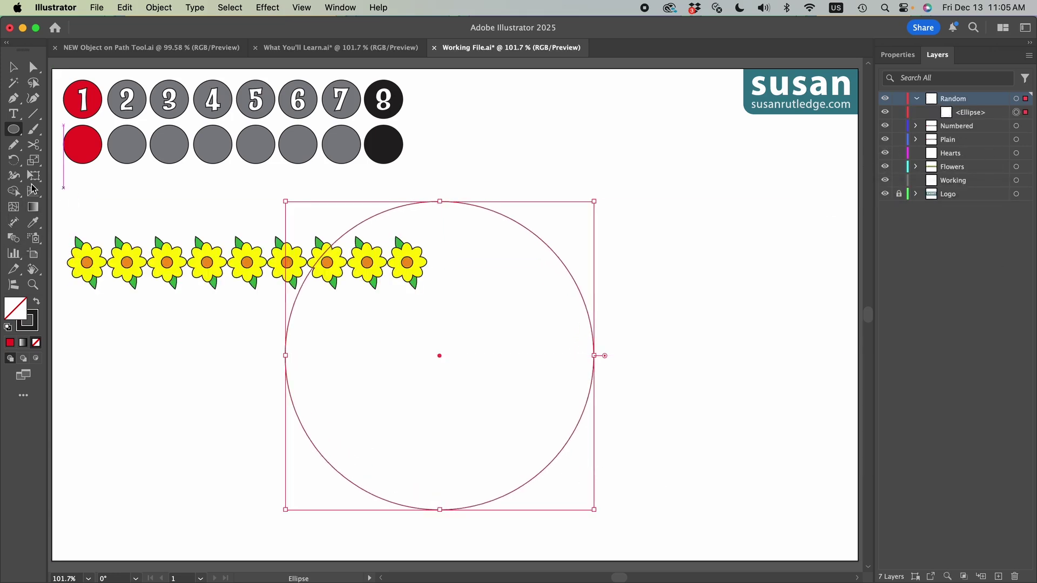
left_click(14, 69)
left_click_drag(68, 225, 481, 313)
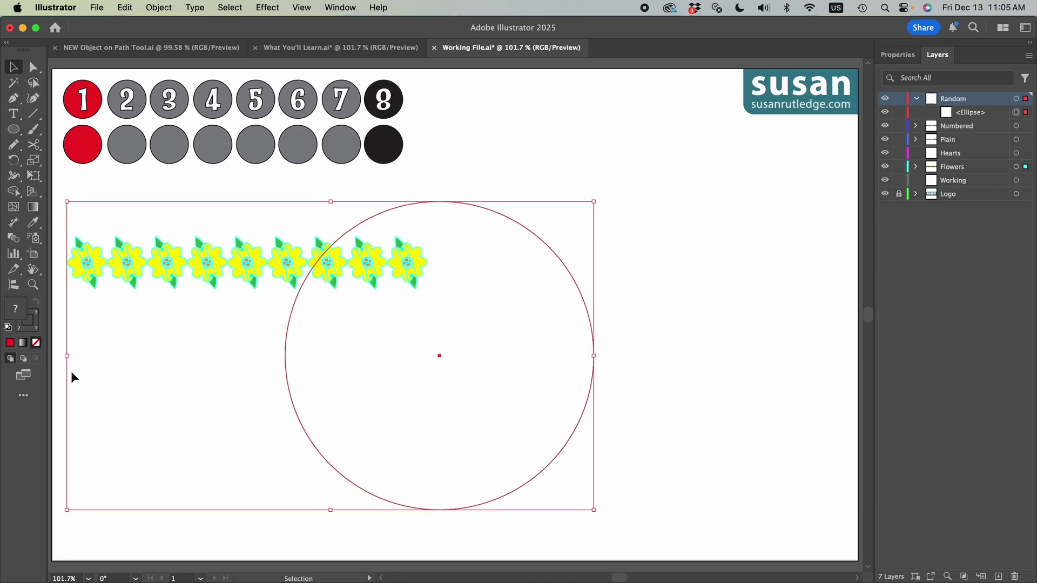
- Place the flowers on the circle with Objects on Path, bunch them, and slide them to the bottom arc
left_click(15, 288)
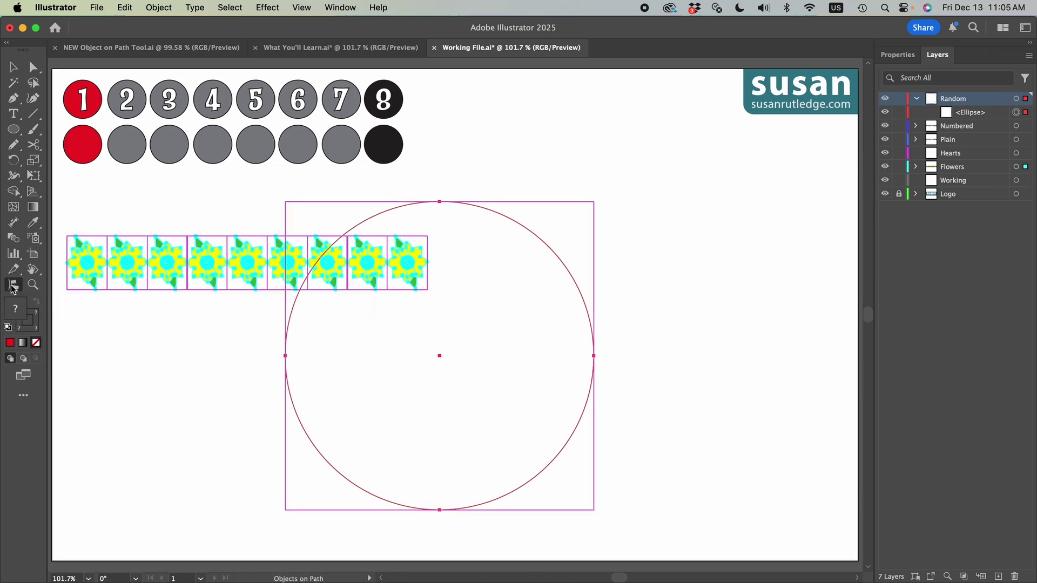
left_click(538, 238)
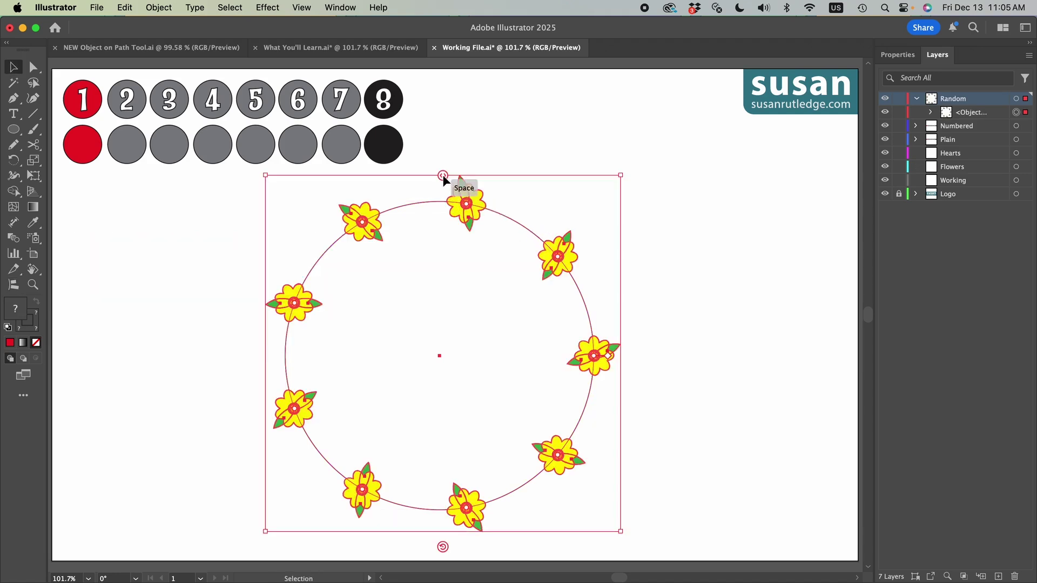
left_click_drag(443, 176, 374, 234)
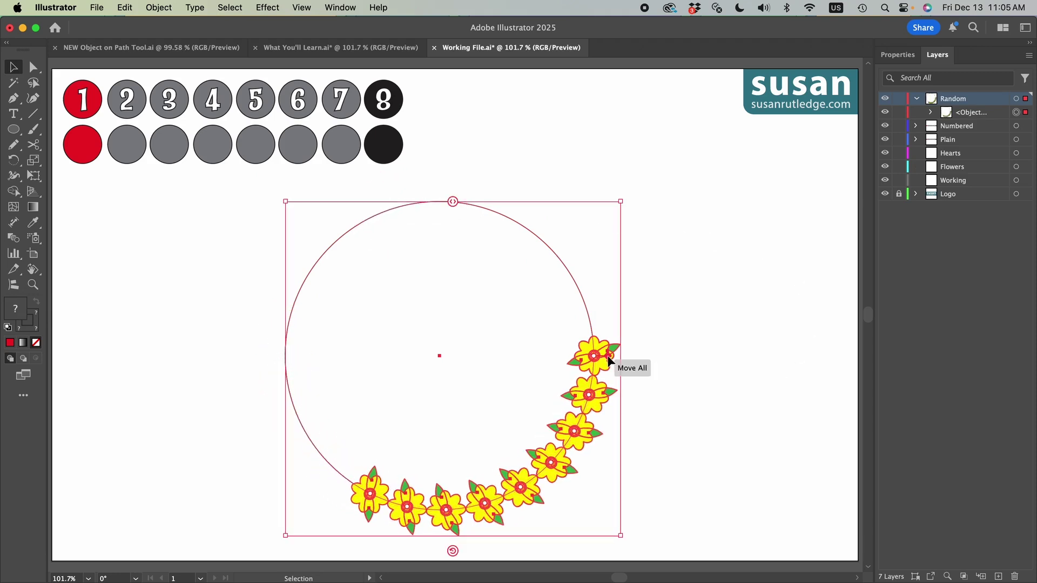
key("super+shift+a")
left_click_drag(594, 356, 567, 430)
left_click(686, 379)
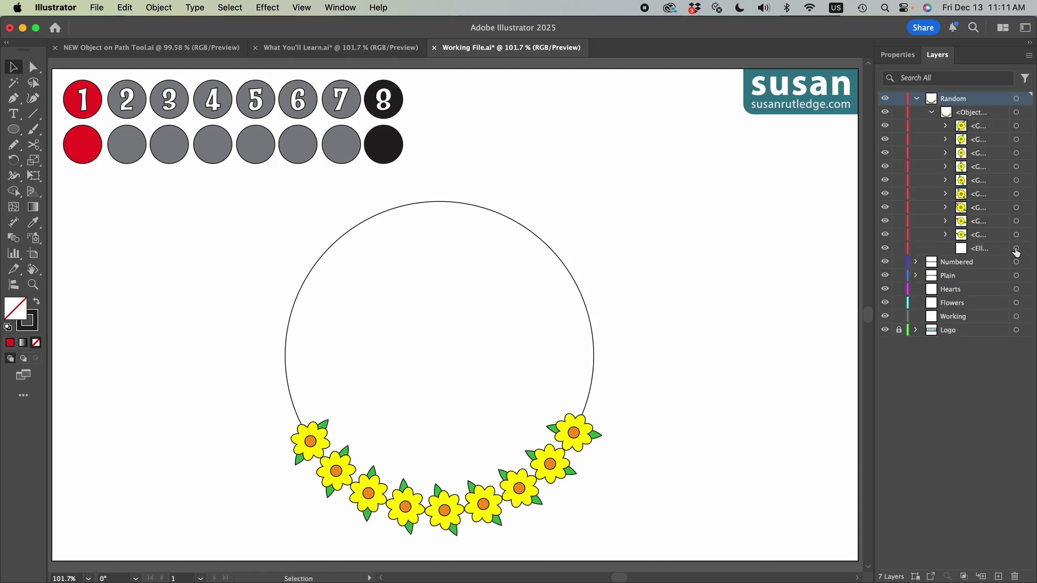
- Give the large ellipse behind the nine flowers a solid yellow fill
left_click(1016, 248)
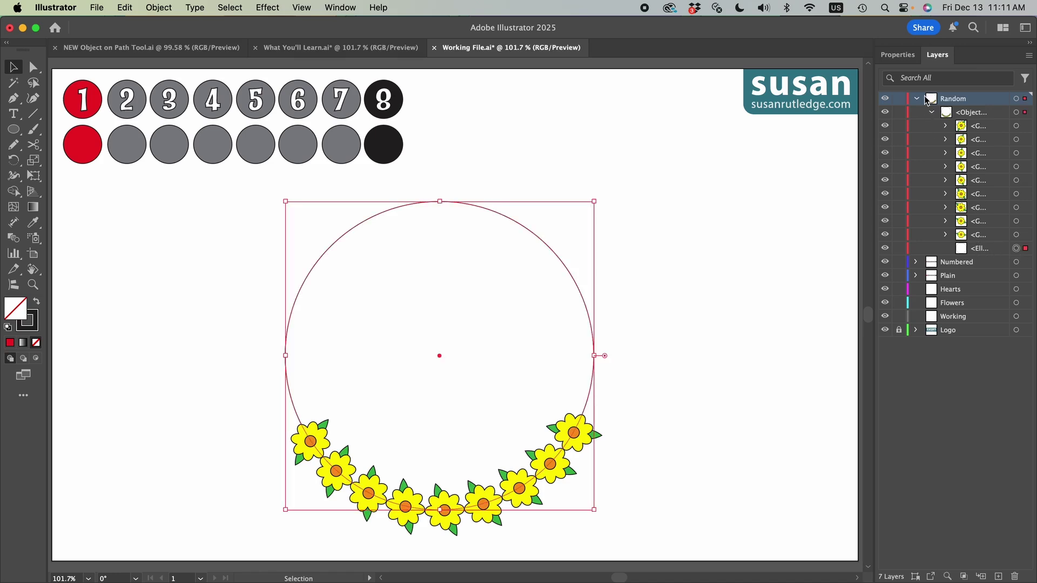
left_click(897, 55)
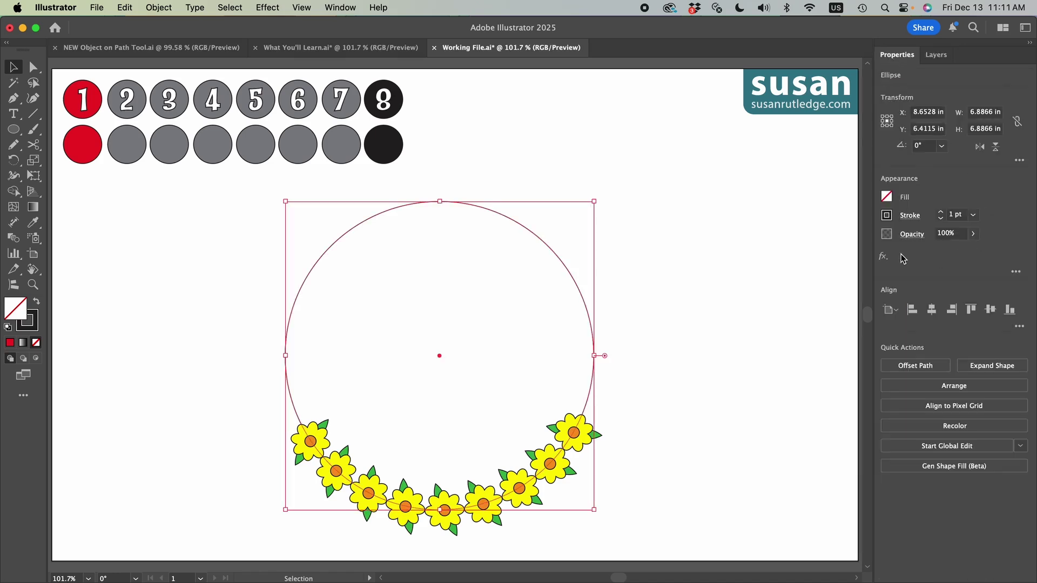
left_click(887, 197)
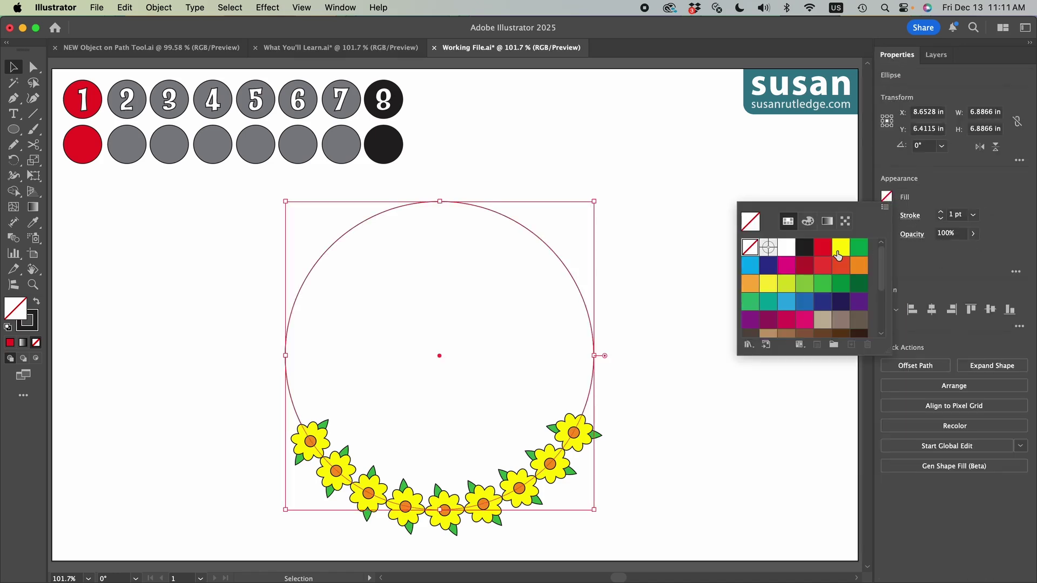
left_click(840, 247)
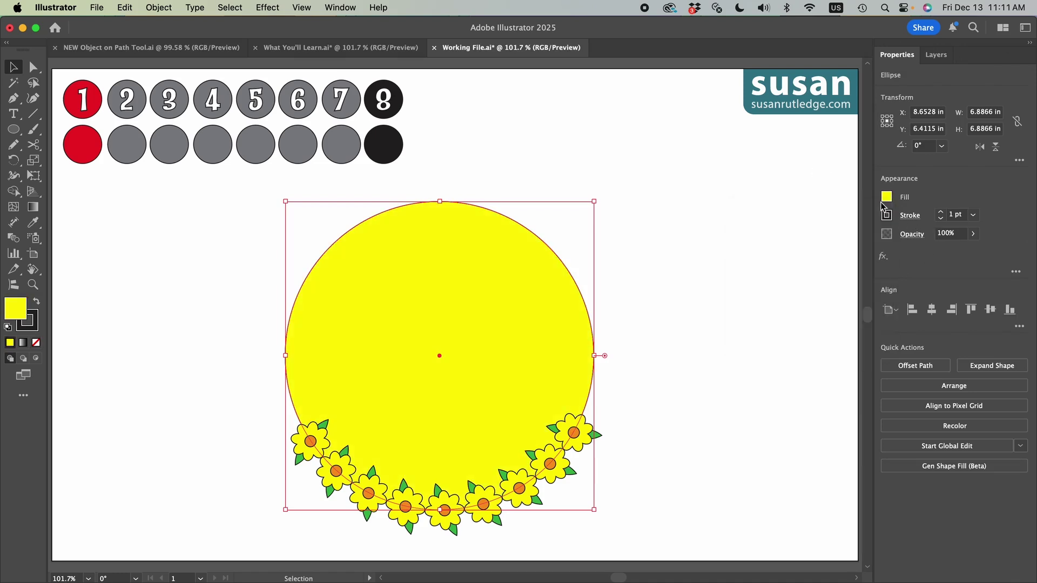
key("shift+super+b")
left_click(652, 427)
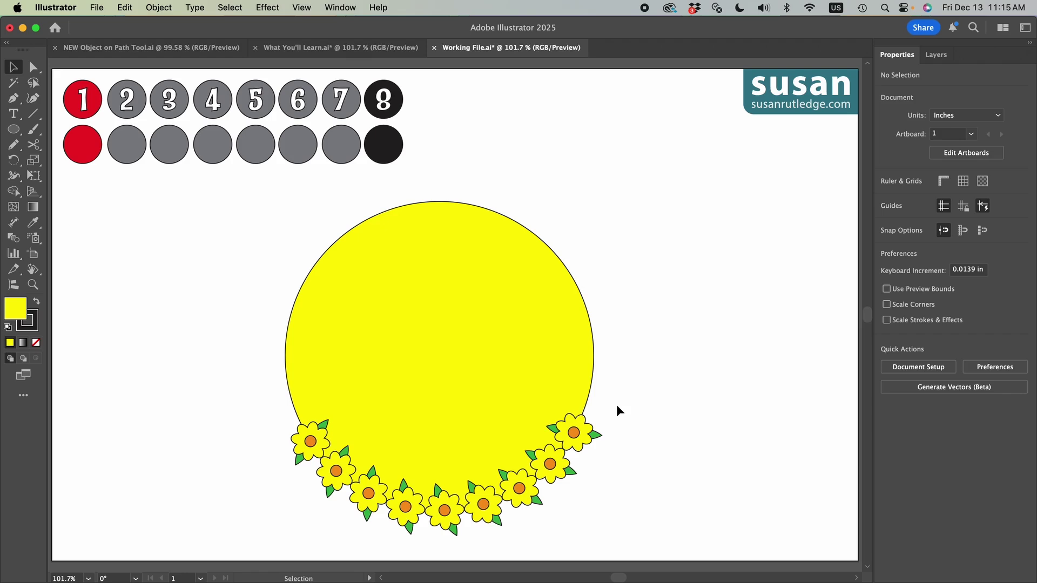
- Expand the flowers-on-circle Objects on Path arrangement with Object, Fill and Stroke kept checked
left_click(504, 283)
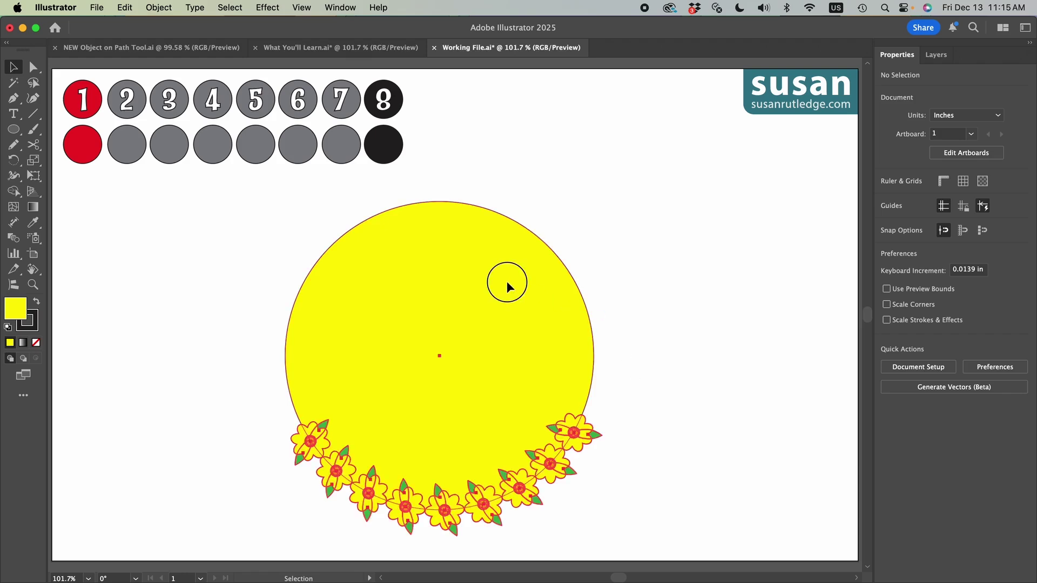
left_click(157, 7)
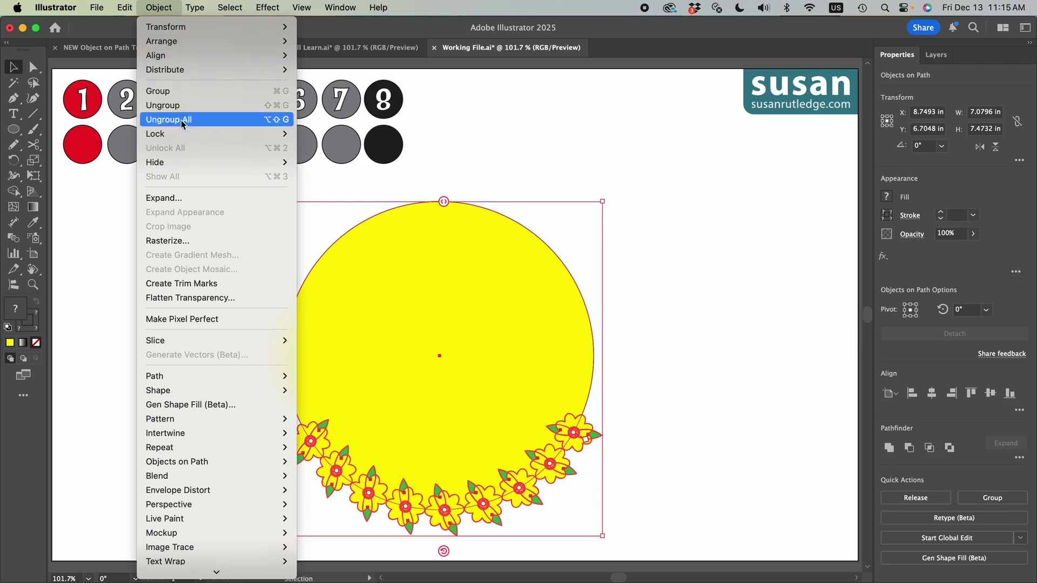
left_click(163, 198)
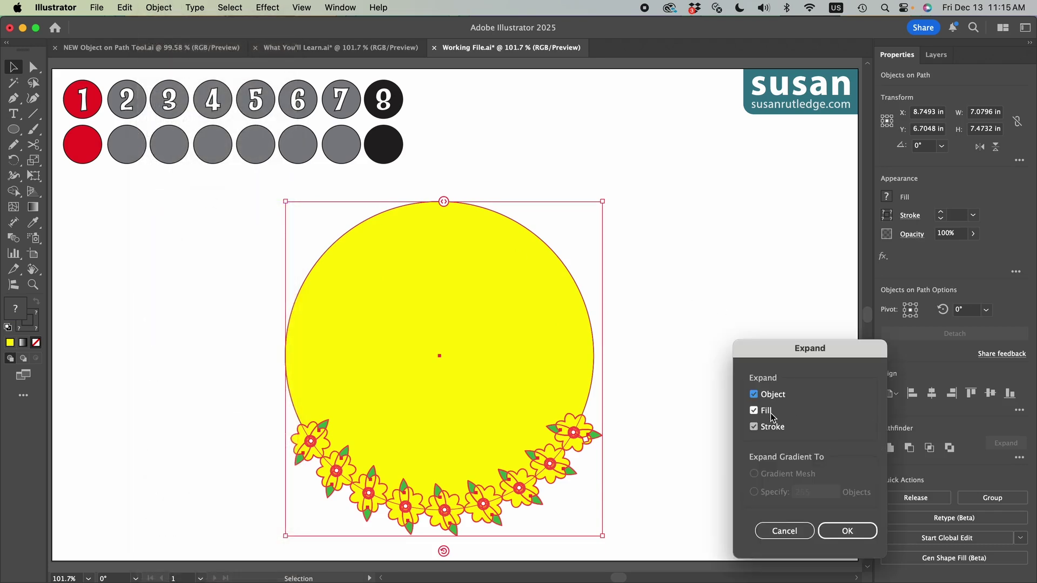
left_click(847, 532)
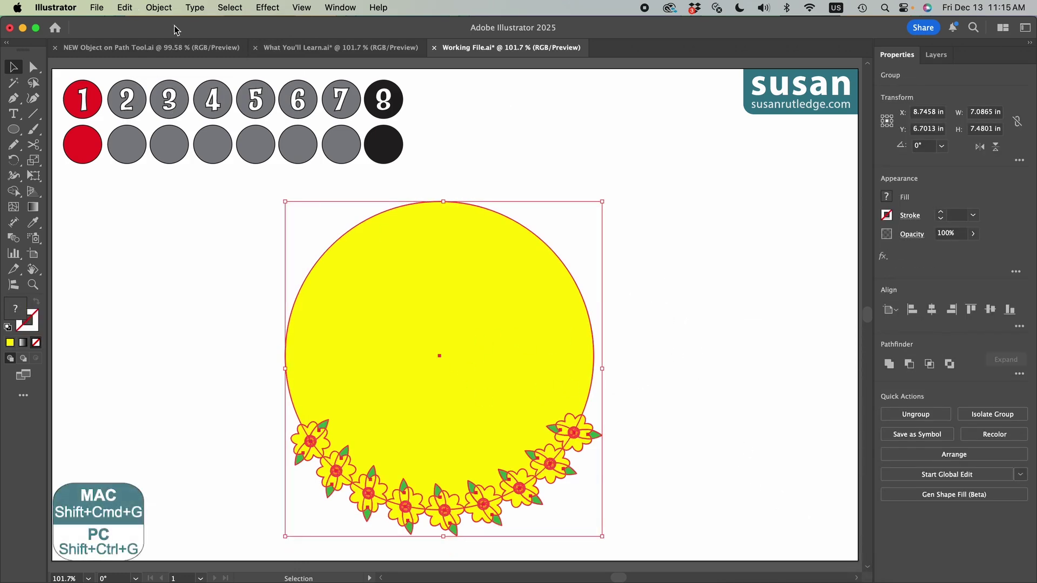
- Apply Ungroup All, then confirm the yellow circle and a single flower each select separately
left_click(159, 8)
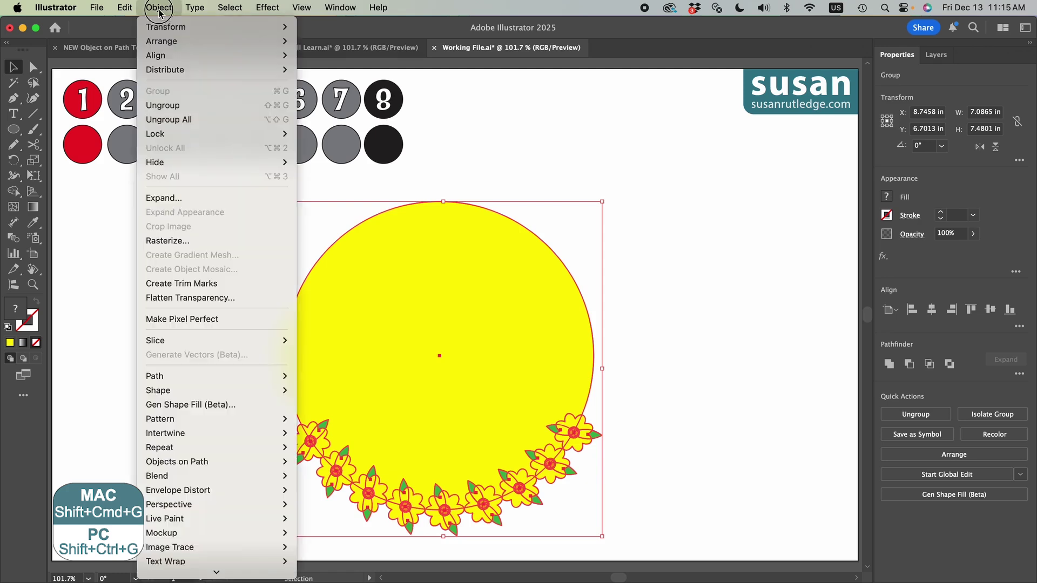
left_click(176, 120)
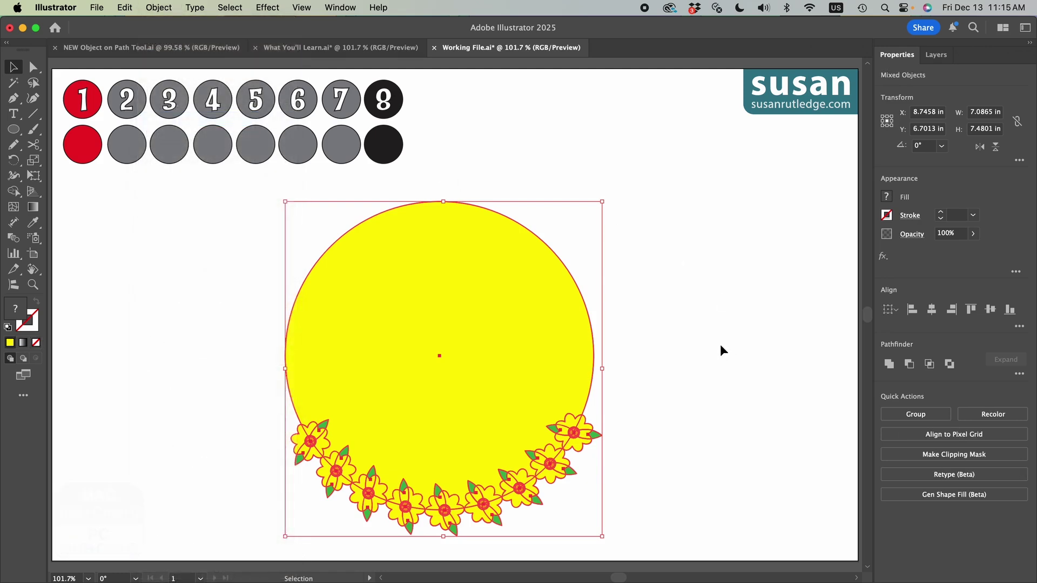
left_click(675, 344)
left_click(594, 396)
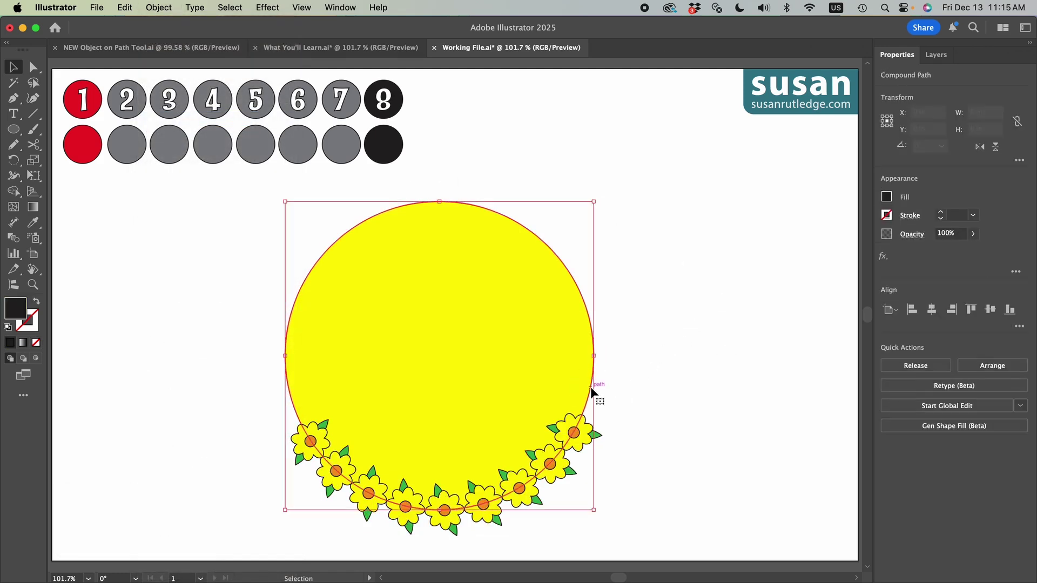
left_click(643, 432)
left_click(583, 444)
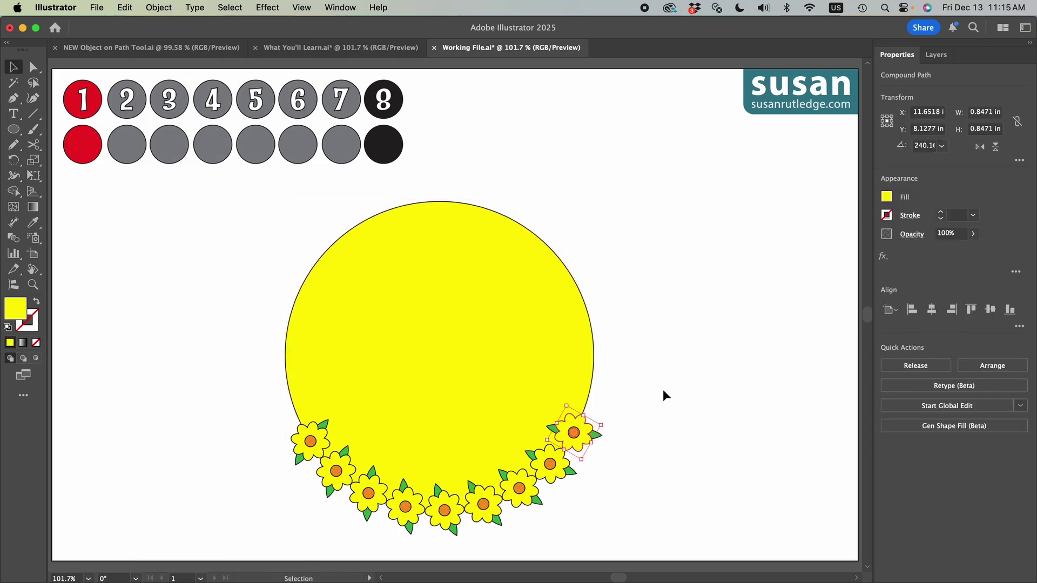
left_click(730, 335)
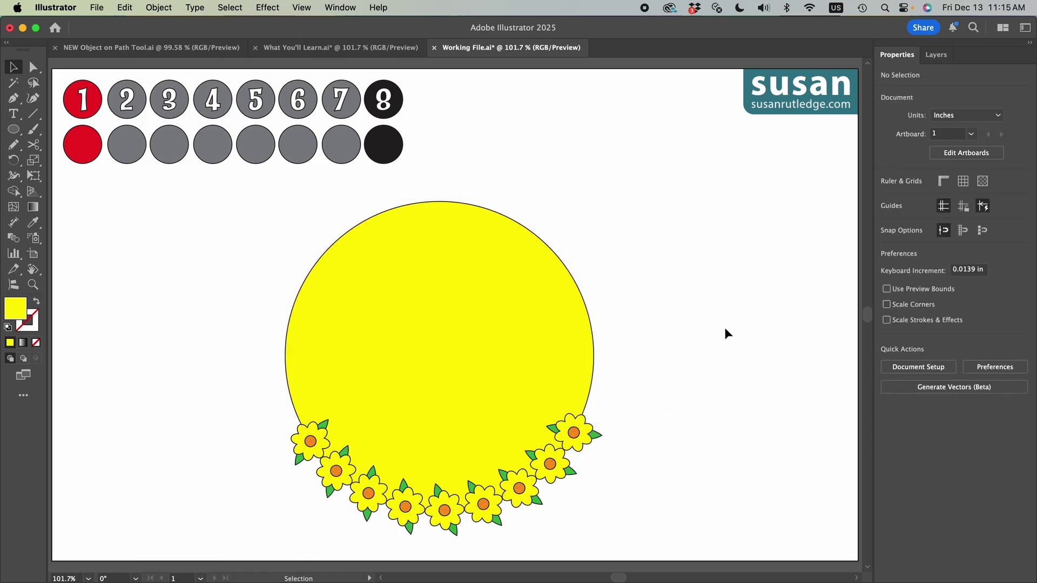